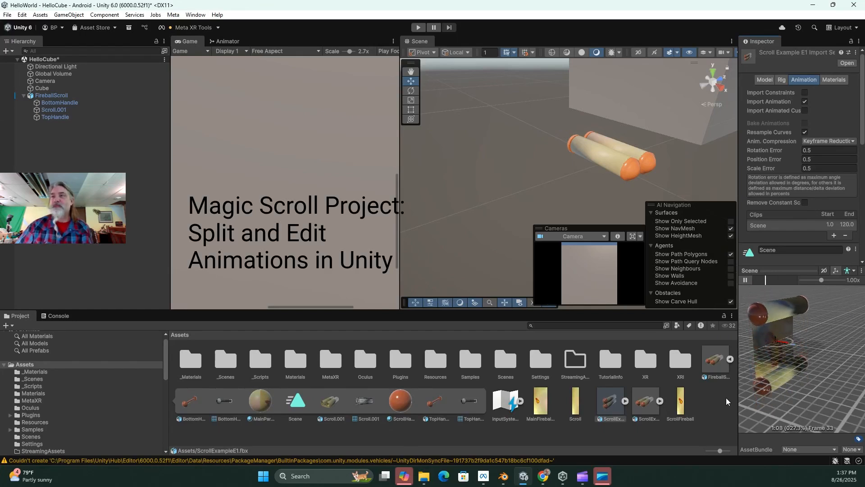
# Step: Create an animator controller named ScrollAnim in the Assets folder
pyautogui.click(705, 401)
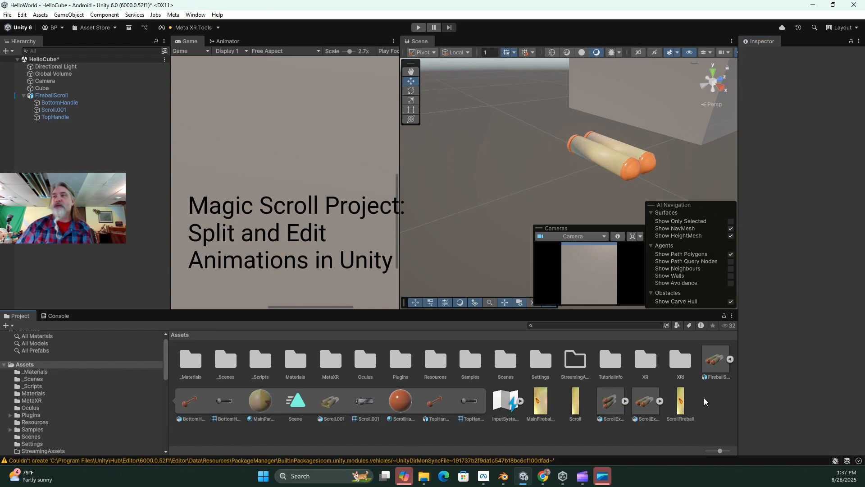
pyautogui.click(40, 95)
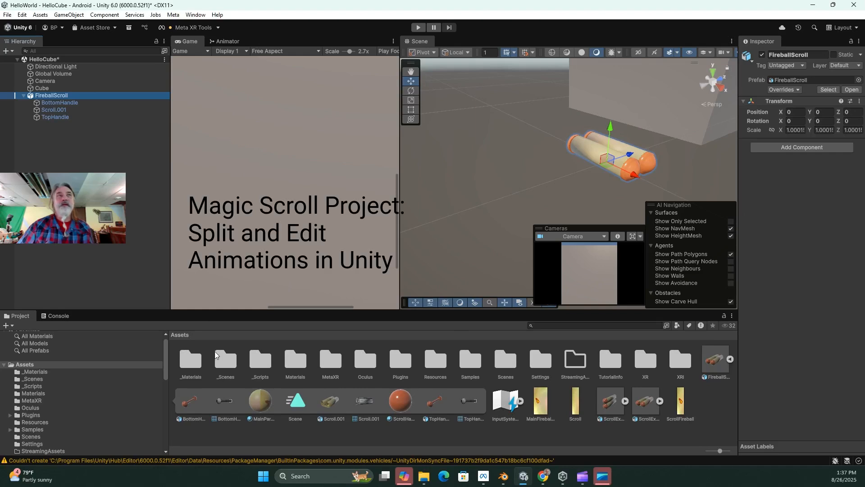
pyautogui.rightClick(294, 435)
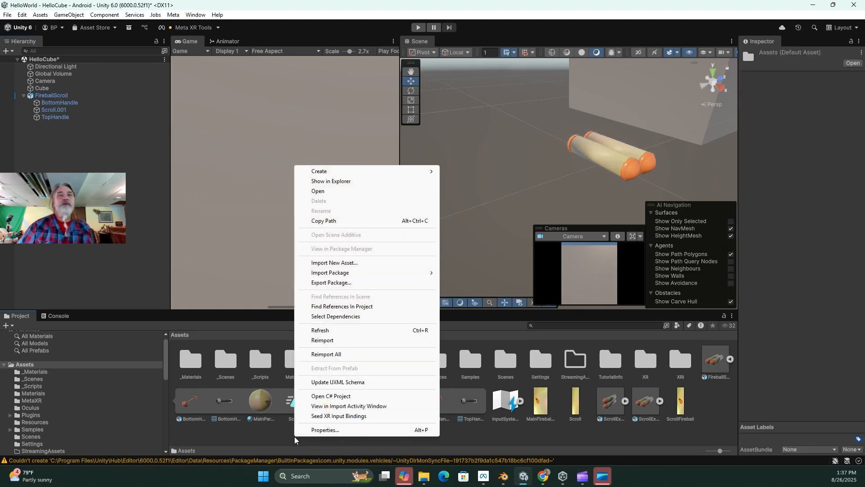
pyautogui.moveTo(328, 173)
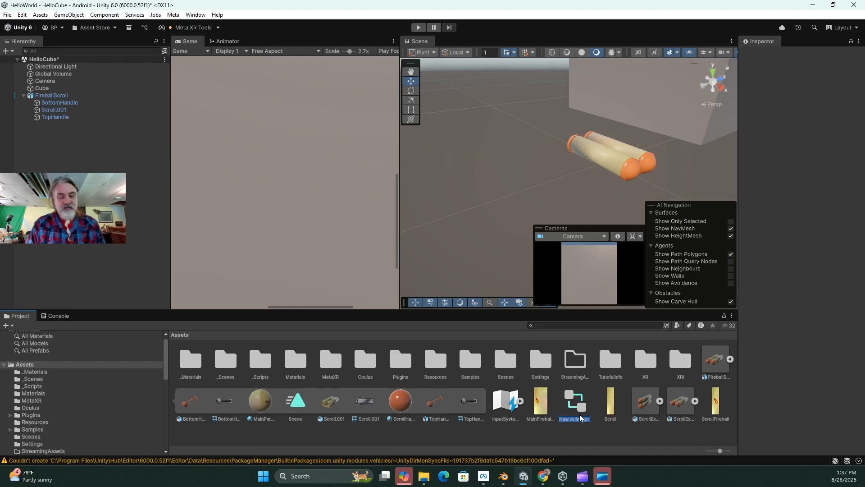
pyautogui.write('Scroll')
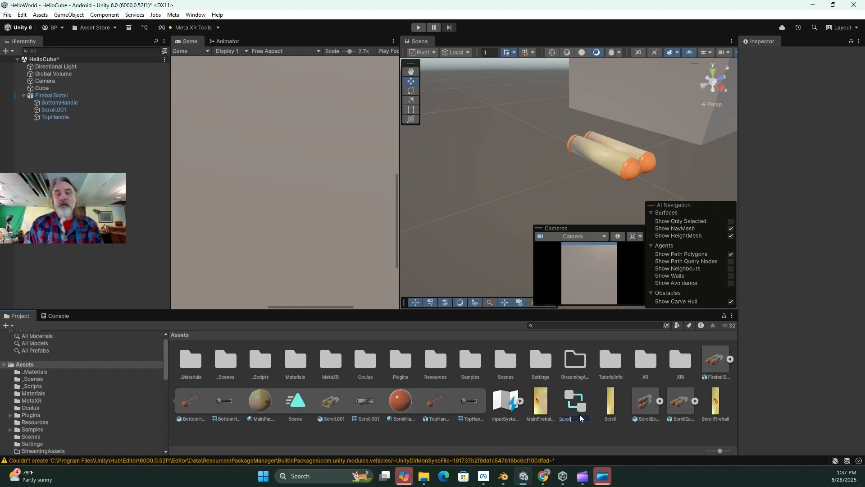
pyautogui.write('Anim')
pyautogui.press('Return')
# Step: Attach the ScrollAnim controller to the FireballScroll object and display its state graph in the Animator
pyautogui.moveTo(609, 403); pyautogui.dragTo(53, 99)
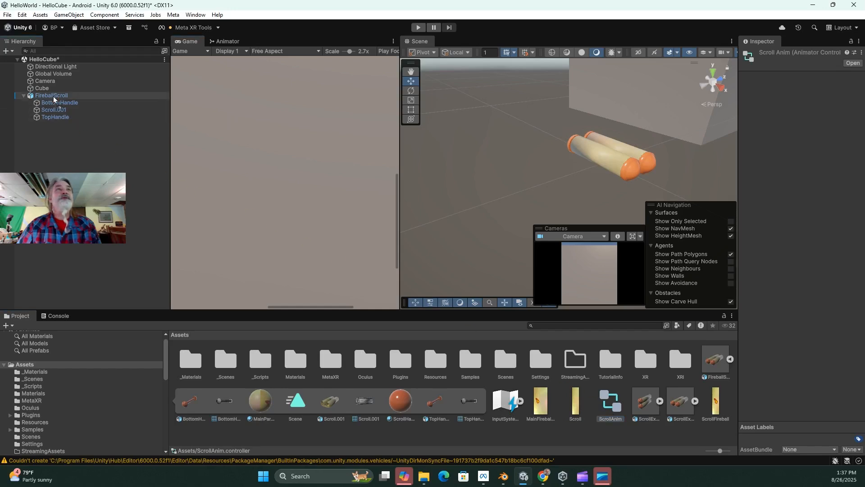
pyautogui.moveTo(52, 104); pyautogui.dragTo(51, 96)
pyautogui.click(228, 41)
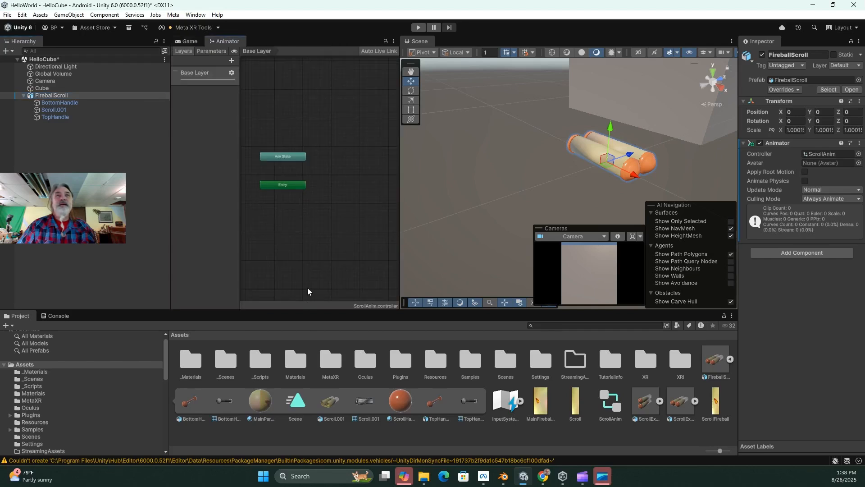
# Step: Add FireballScroll's Scene animation clip to the state graph as a state and test it briefly in Play mode
pyautogui.click(297, 401)
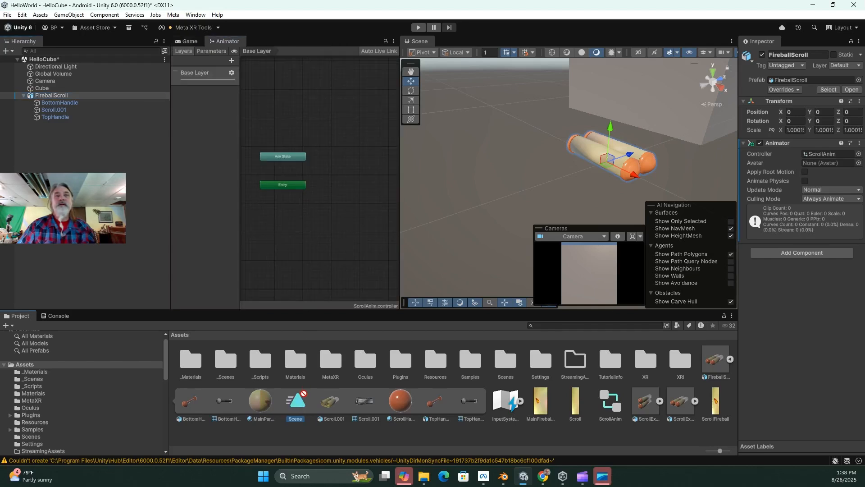
pyautogui.moveTo(303, 394); pyautogui.dragTo(355, 190)
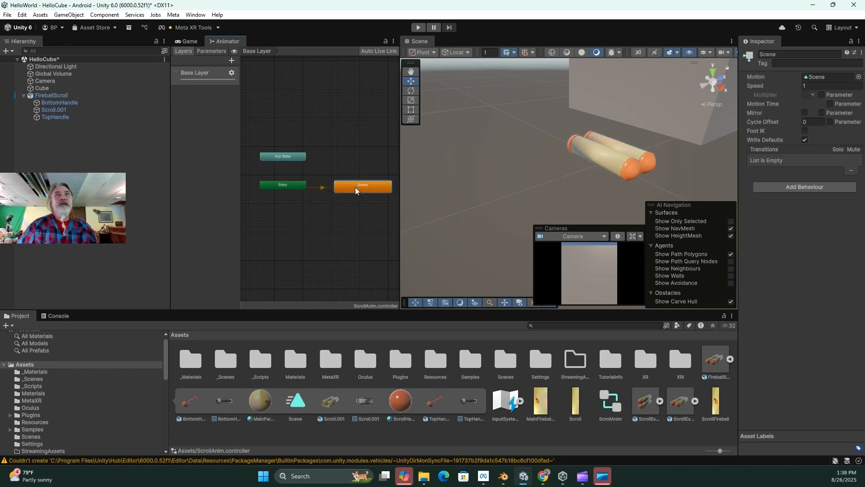
pyautogui.click(417, 27)
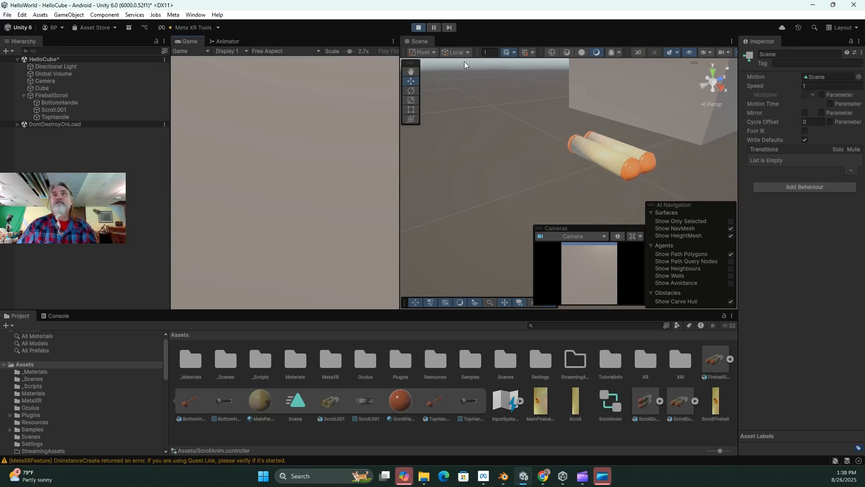
pyautogui.click(418, 27)
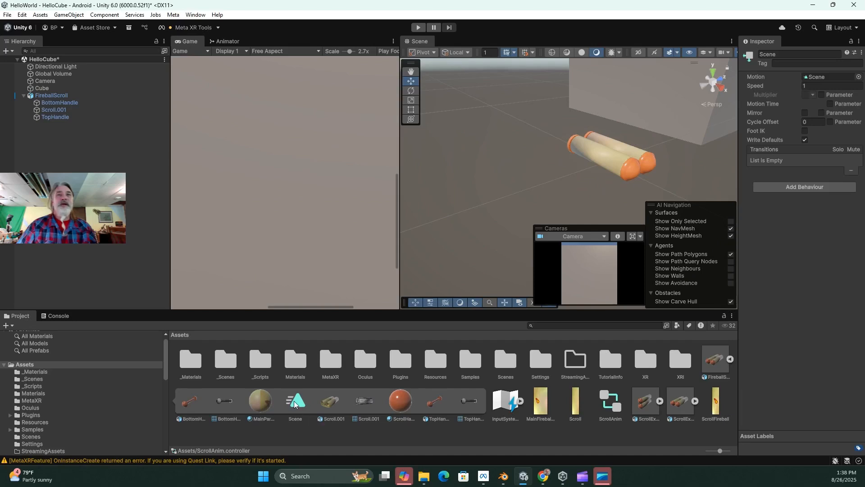
# Step: Open the Scene clip in the Animation window and dock that window beside the Console
pyautogui.click(295, 401)
pyautogui.doubleClick(295, 401)
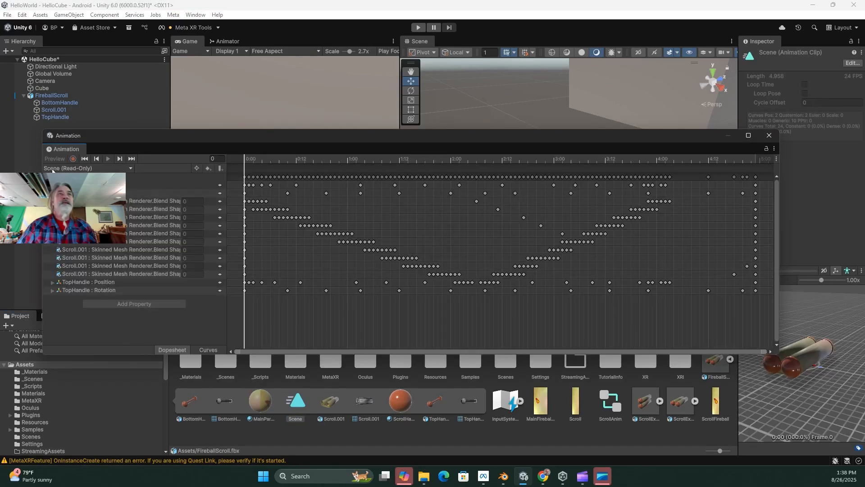
pyautogui.moveTo(66, 149); pyautogui.dragTo(87, 311)
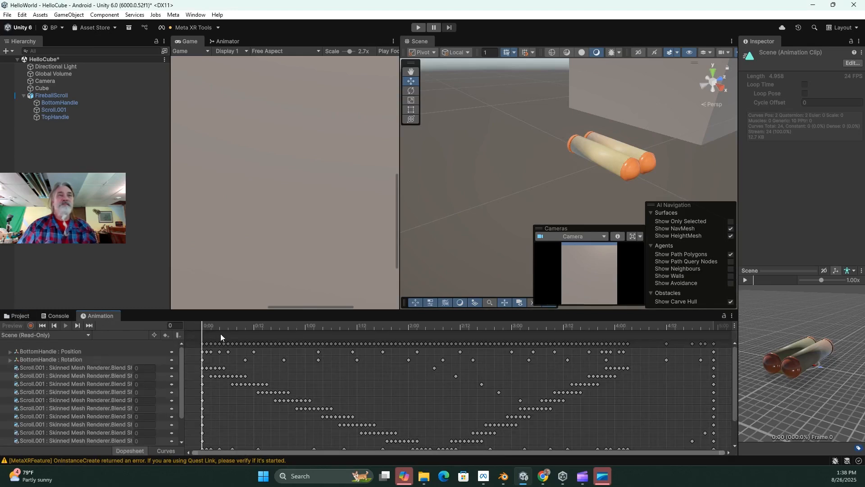
# Step: Duplicate the imported Scene animation clip and name the copy CloseScroll
pyautogui.click(300, 399)
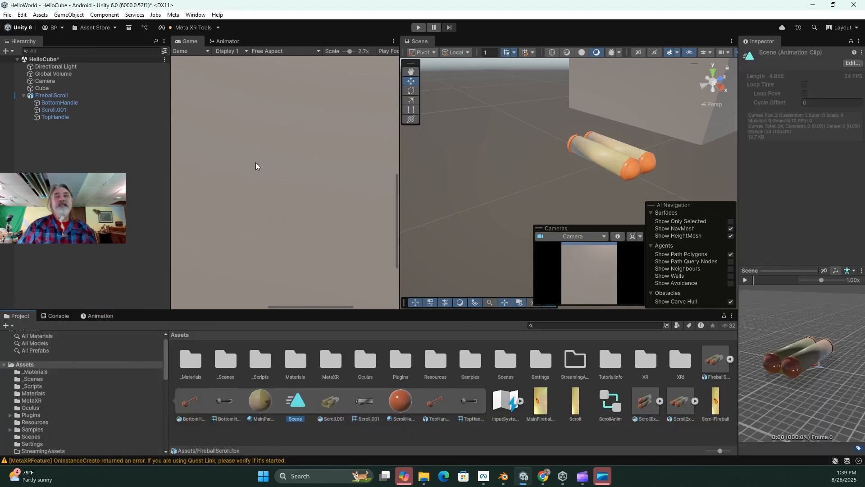
pyautogui.click(24, 16)
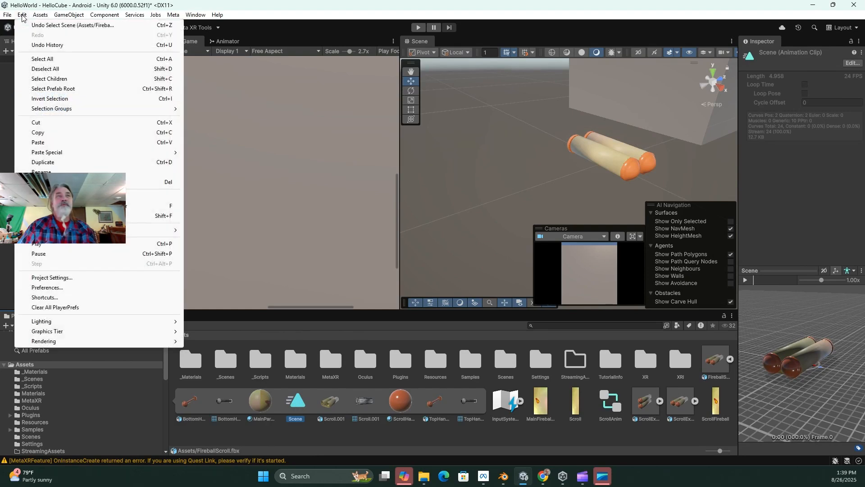
pyautogui.click(68, 162)
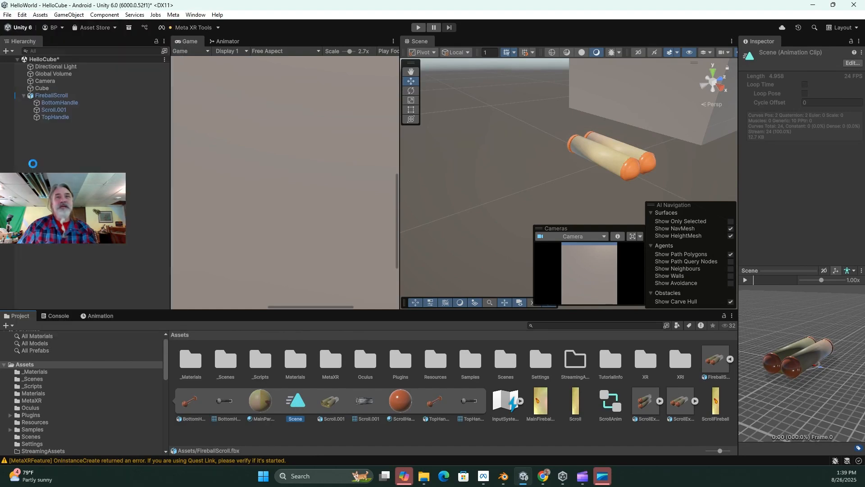
pyautogui.click(567, 407)
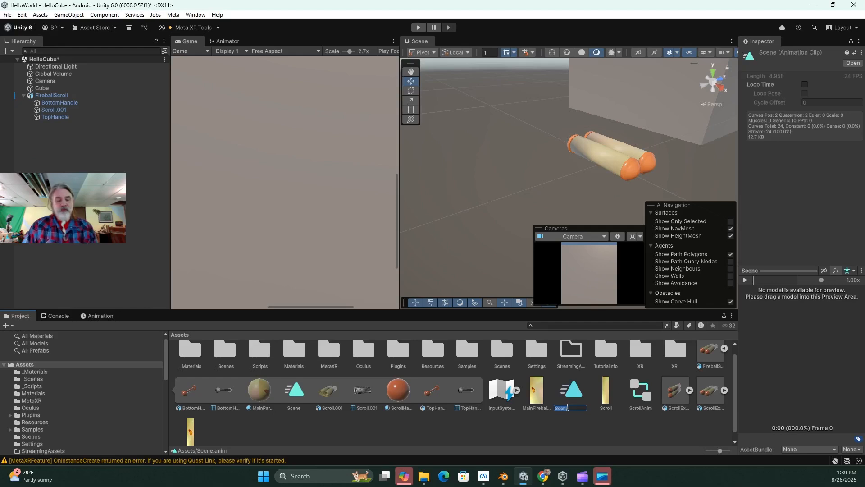
pyautogui.write('CLose')
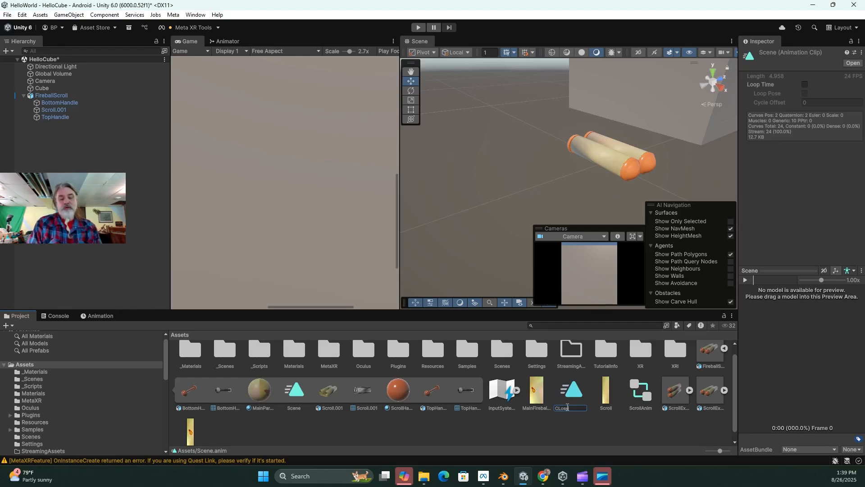
pyautogui.write('Scroll')
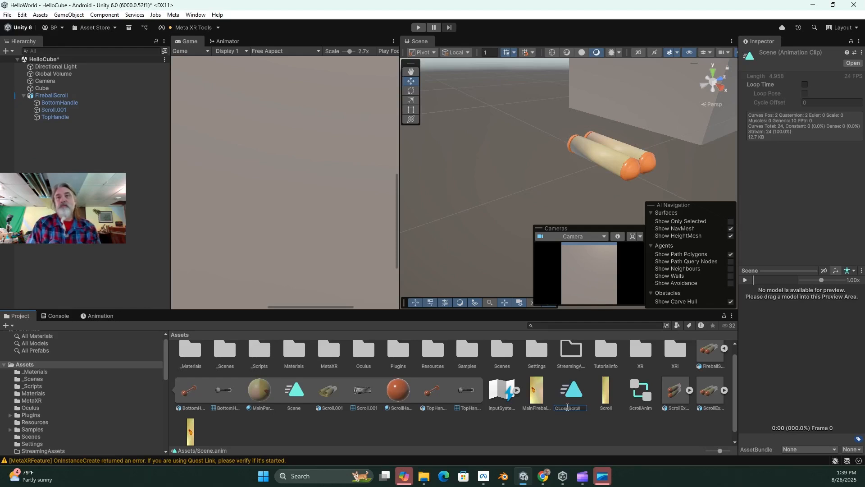
pyautogui.press('Return')
# Step: Make another duplicate of the imported Scene clip and name it OpenScroll
pyautogui.click(331, 408)
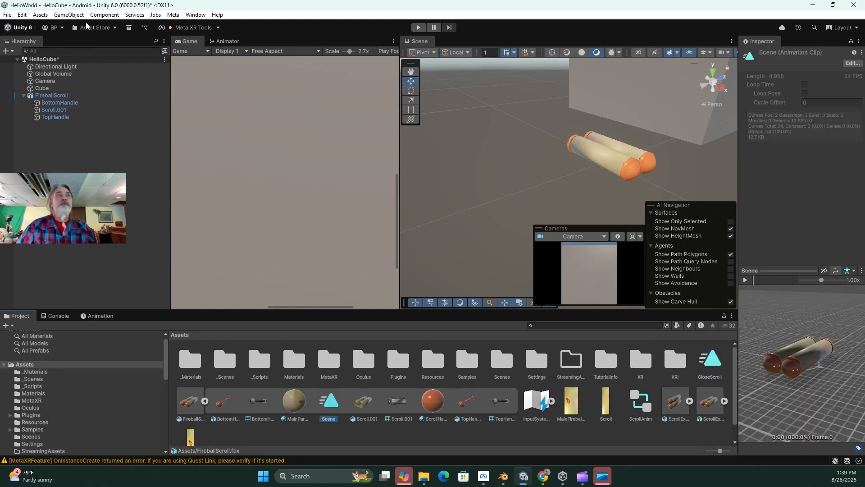
pyautogui.click(22, 15)
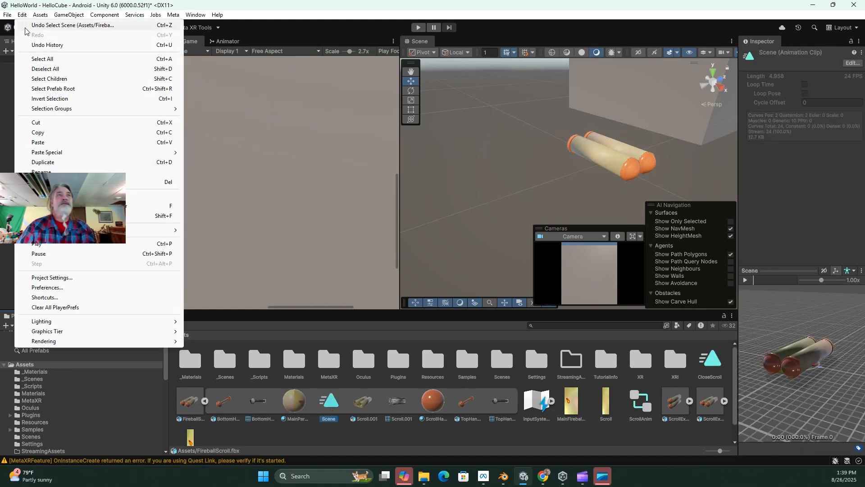
pyautogui.click(53, 165)
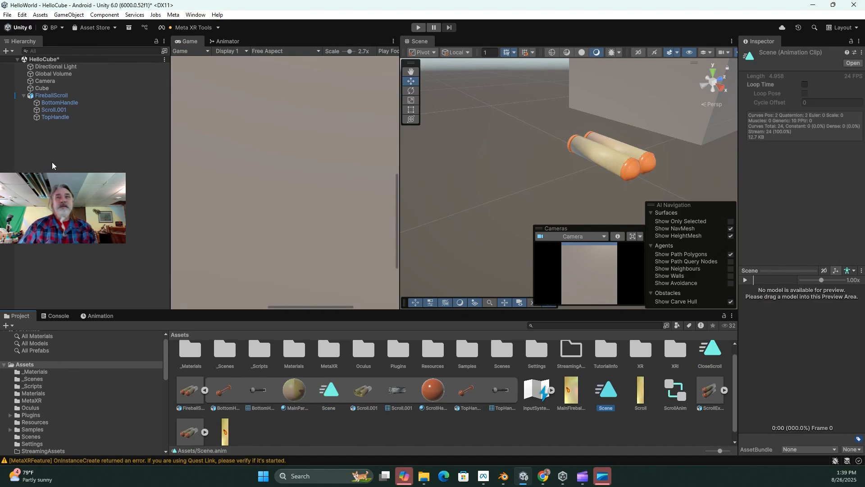
pyautogui.click(609, 408)
pyautogui.write('OPenScroll')
# Step: Widen the Animator view and add the OpenScroll and CloseScroll clips as states below the Scene state
pyautogui.click(222, 41)
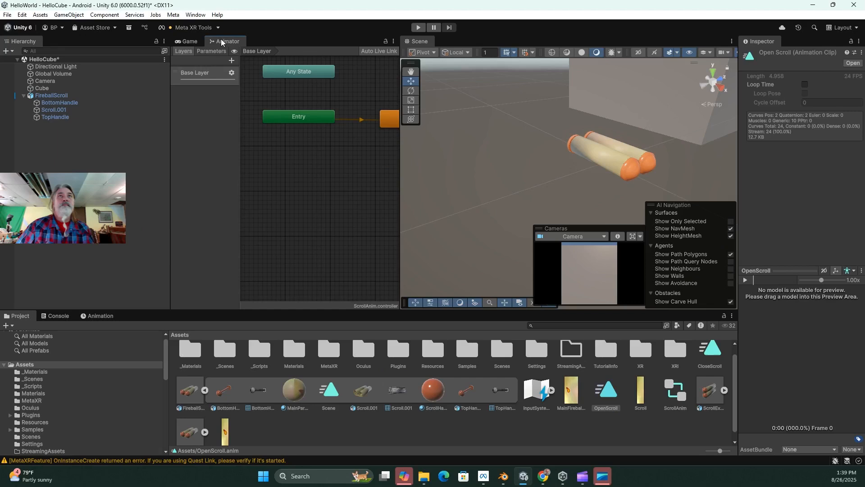
pyautogui.moveTo(397, 192); pyautogui.dragTo(470, 193)
pyautogui.moveTo(606, 392); pyautogui.dragTo(404, 225)
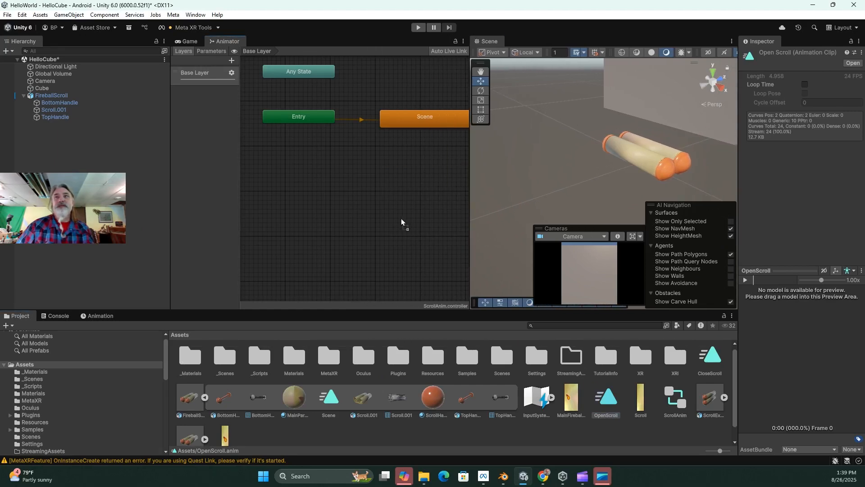
pyautogui.moveTo(392, 174); pyautogui.dragTo(393, 174)
pyautogui.moveTo(709, 356); pyautogui.dragTo(407, 211)
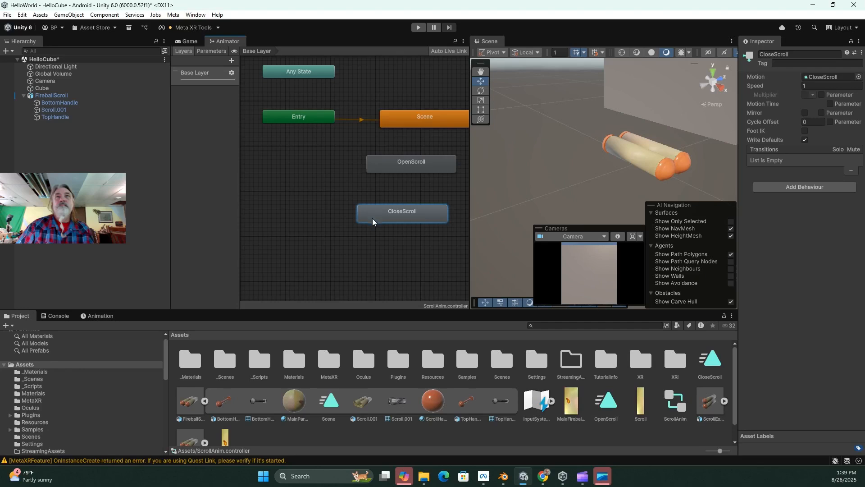
# Step: Make a transition from the Entry node to the OpenScroll state
pyautogui.click(323, 120)
pyautogui.rightClick(323, 119)
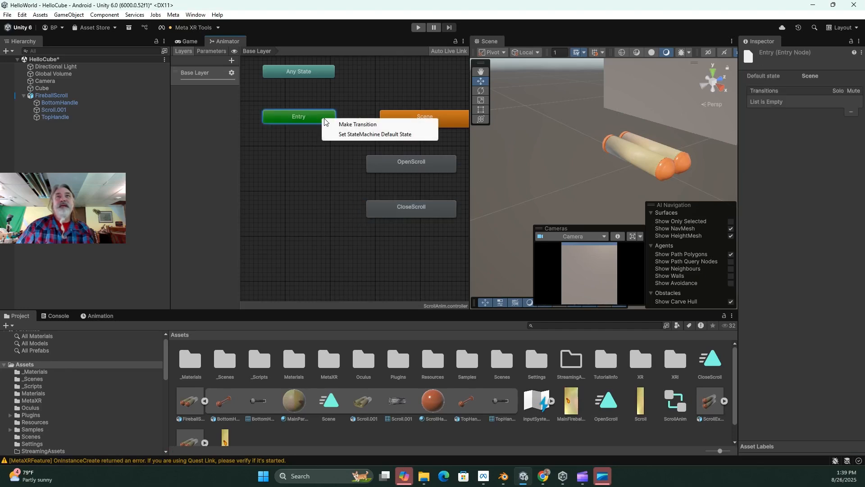
pyautogui.click(352, 125)
pyautogui.click(376, 165)
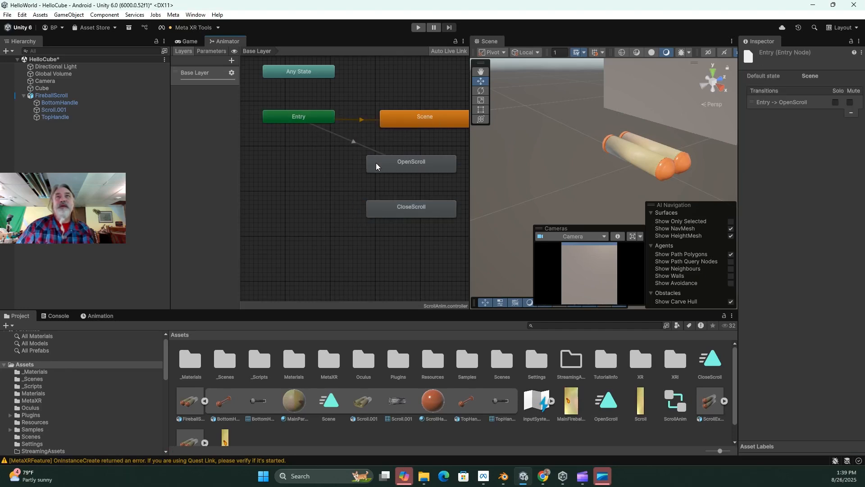
# Step: Make transitions in both directions between the OpenScroll and CloseScroll states
pyautogui.click(402, 166)
pyautogui.rightClick(397, 162)
pyautogui.click(416, 166)
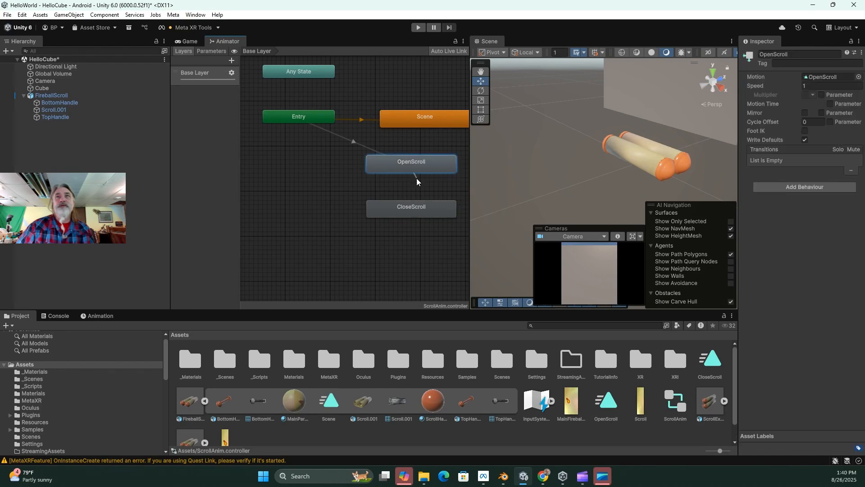
pyautogui.click(414, 212)
pyautogui.rightClick(408, 219)
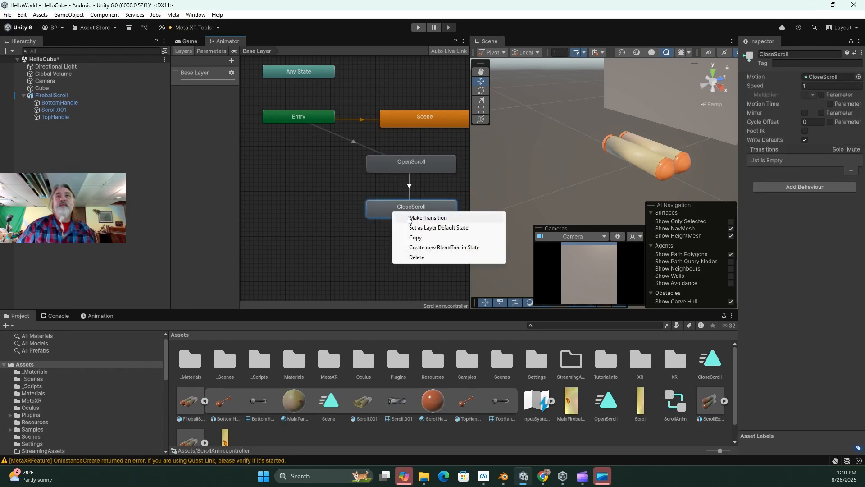
pyautogui.click(408, 219)
pyautogui.click(406, 168)
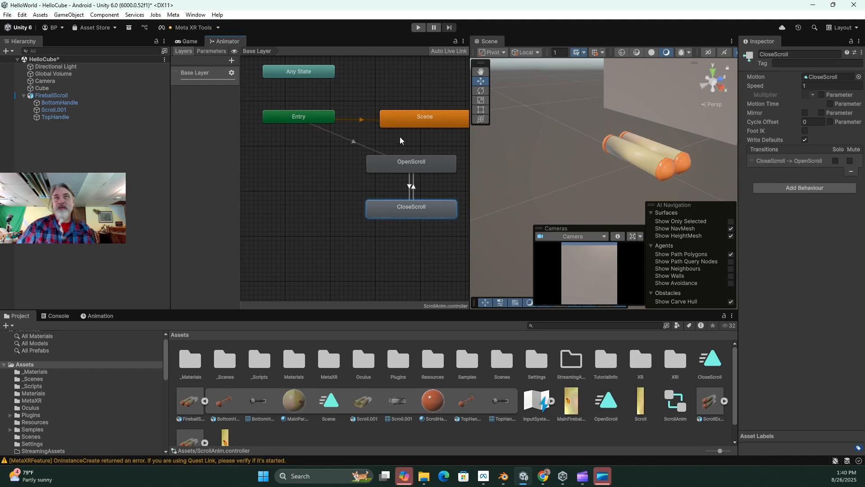
# Step: Set OpenScroll as the layer's default state
pyautogui.click(372, 166)
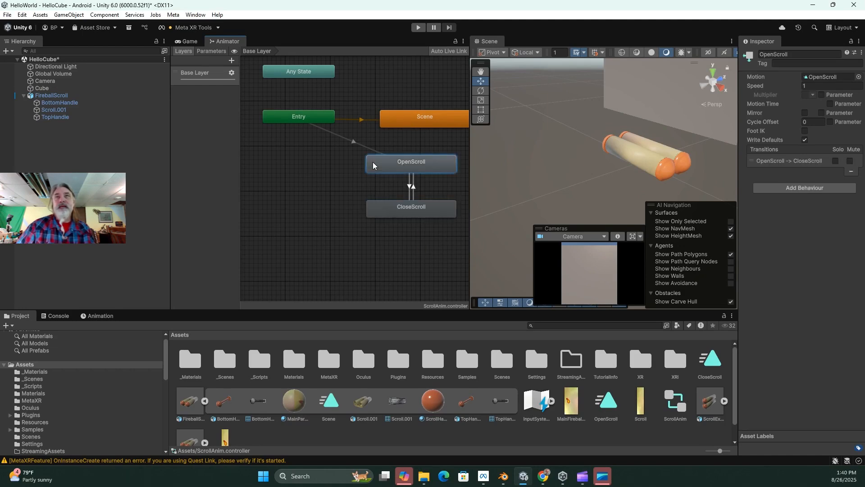
pyautogui.rightClick(373, 163)
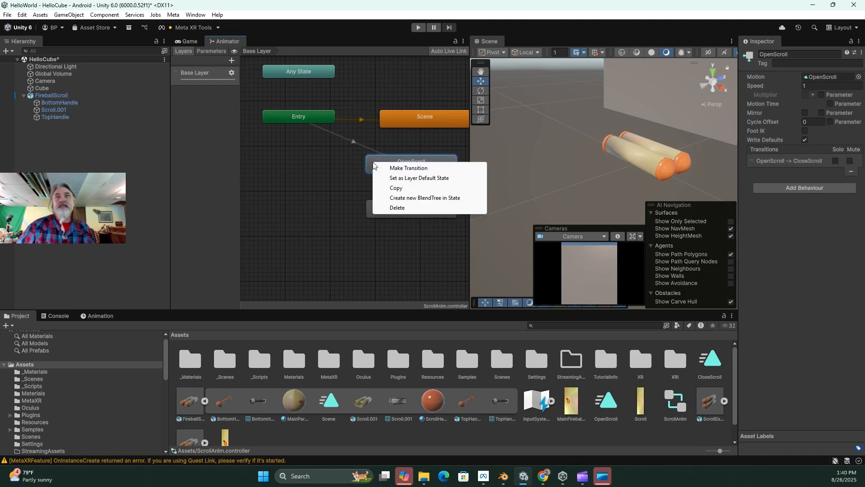
pyautogui.click(396, 178)
# Step: In FireballScroll's OpenScroll clip, delete every keyframe of the closing half, from just past the midpoint to the end
pyautogui.click(97, 315)
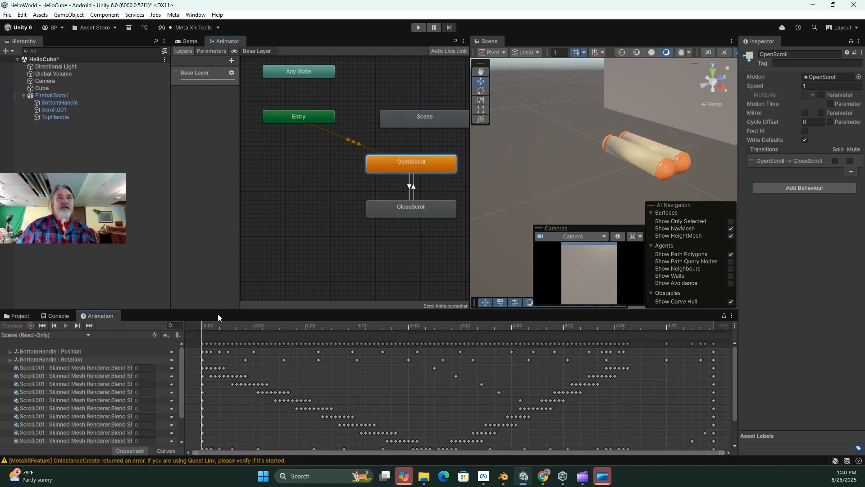
pyautogui.moveTo(219, 310); pyautogui.dragTo(212, 234)
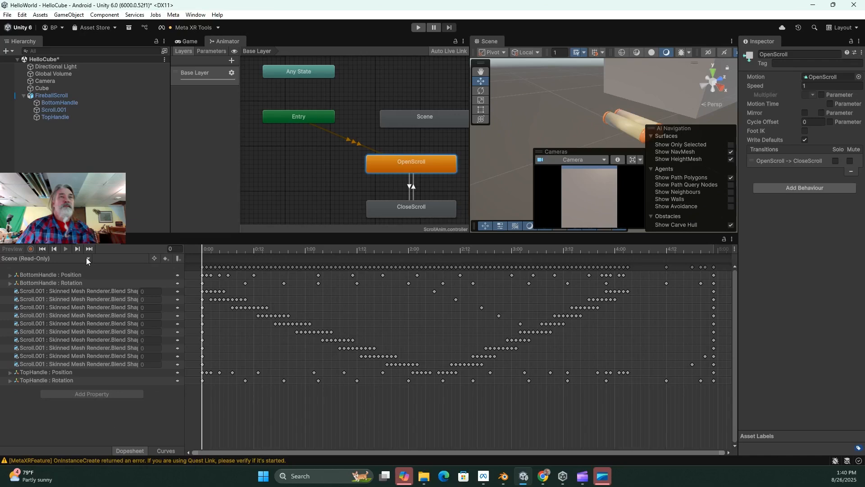
pyautogui.click(49, 94)
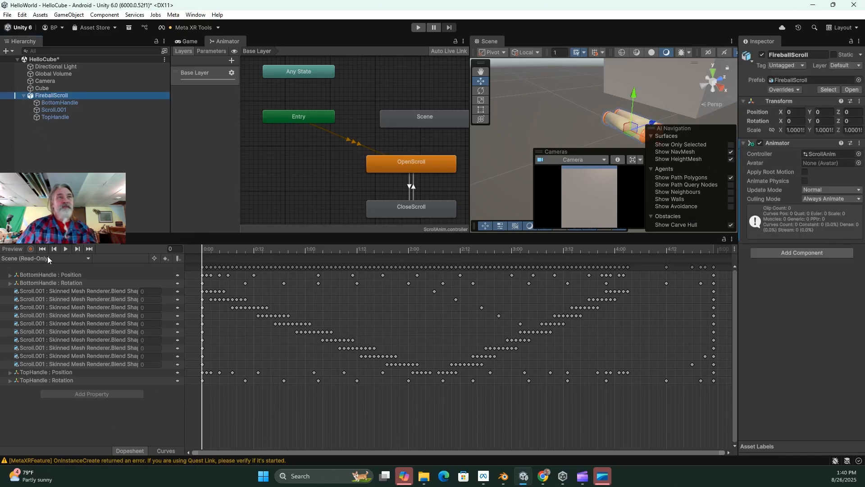
pyautogui.click(88, 258)
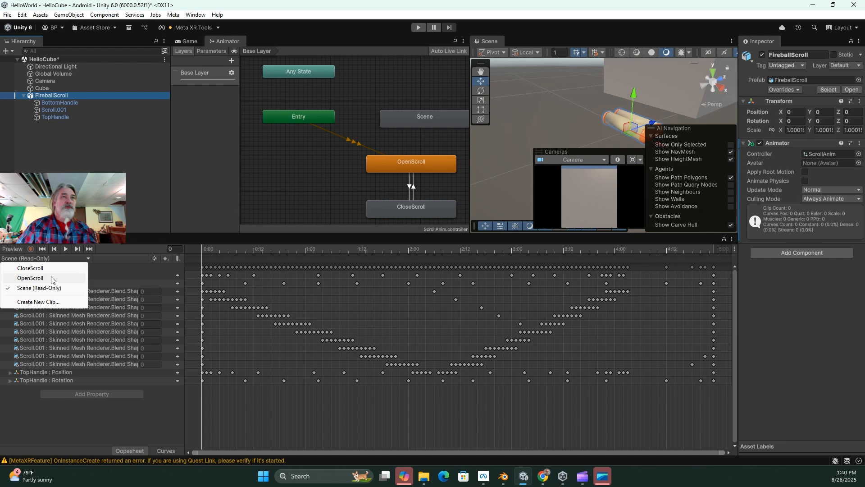
pyautogui.click(30, 278)
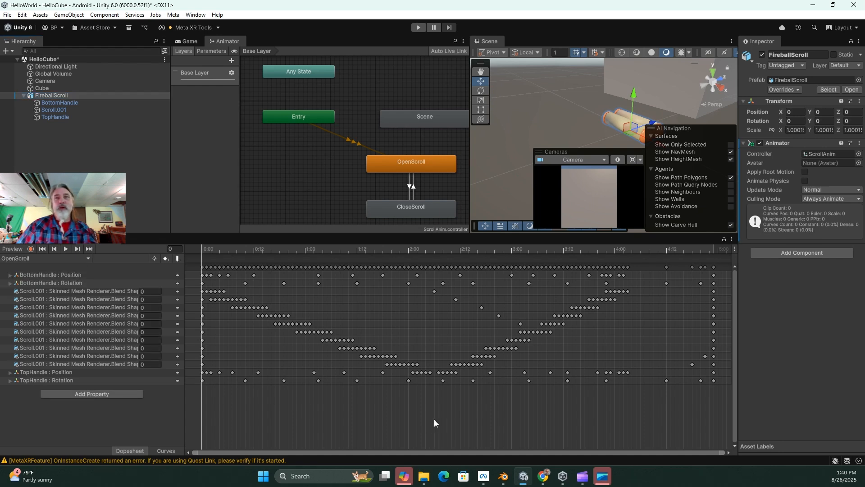
pyautogui.moveTo(434, 432); pyautogui.dragTo(731, 257)
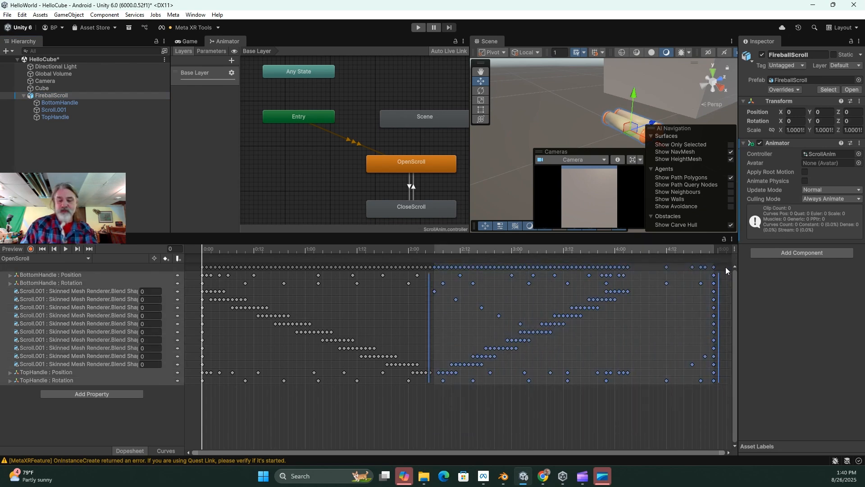
pyautogui.press('Delete')
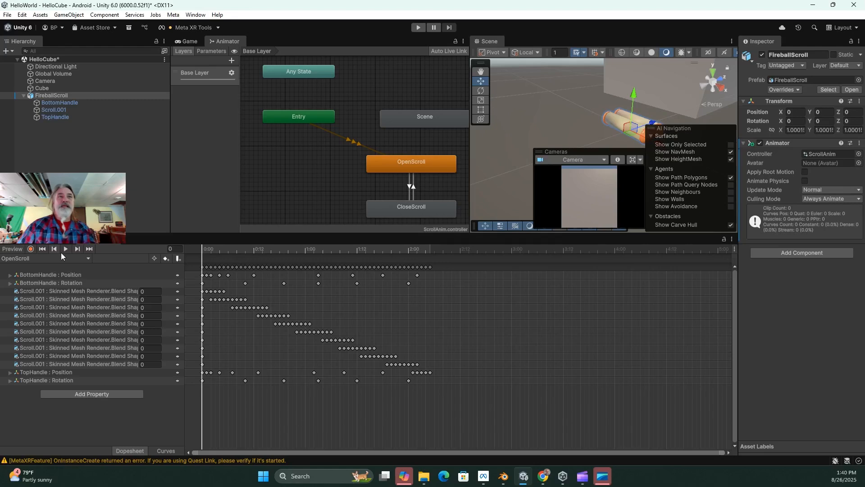
# Step: In the CloseScroll clip, delete every keyframe of the opening half, from the start up to the midpoint
pyautogui.click(87, 258)
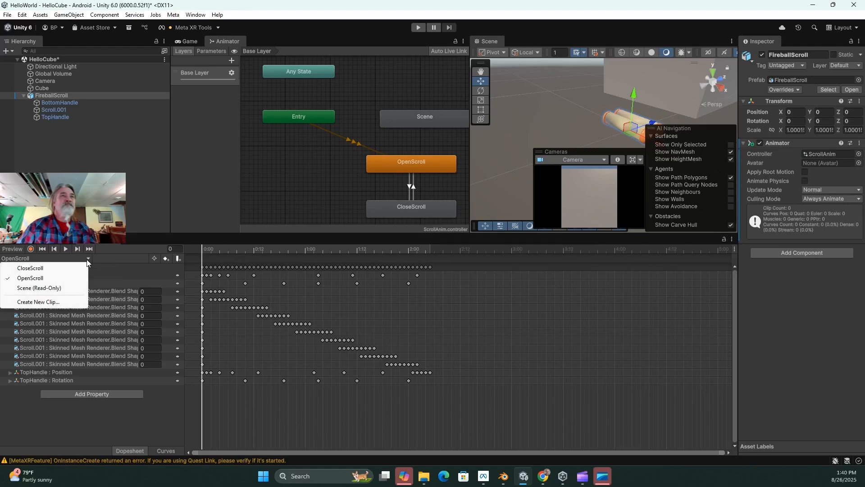
pyautogui.click(30, 268)
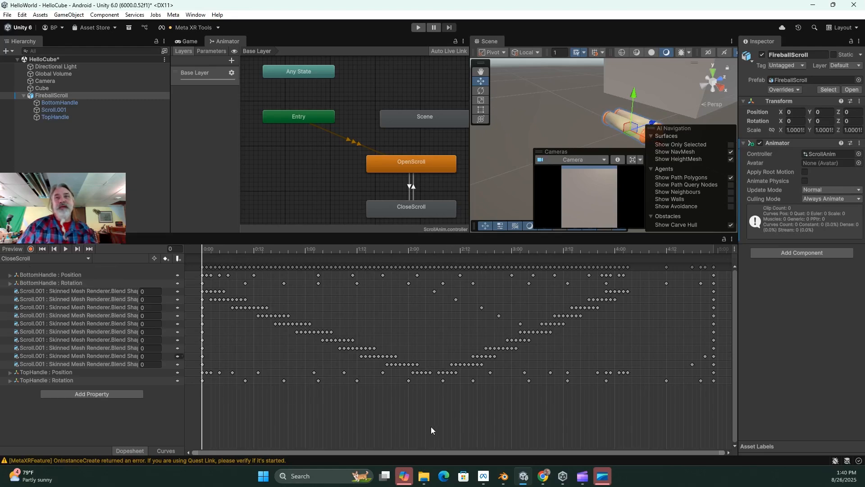
pyautogui.moveTo(430, 433); pyautogui.dragTo(191, 252)
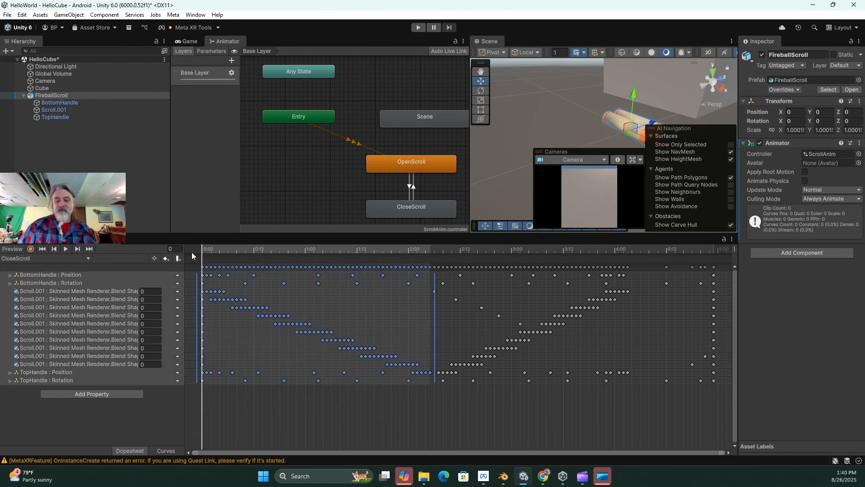
pyautogui.press('Delete')
# Step: Enlarge the Scene view and run the scene in play mode to check the scroll's animation, ending play mode after the check
pyautogui.moveTo(466, 233); pyautogui.dragTo(464, 359)
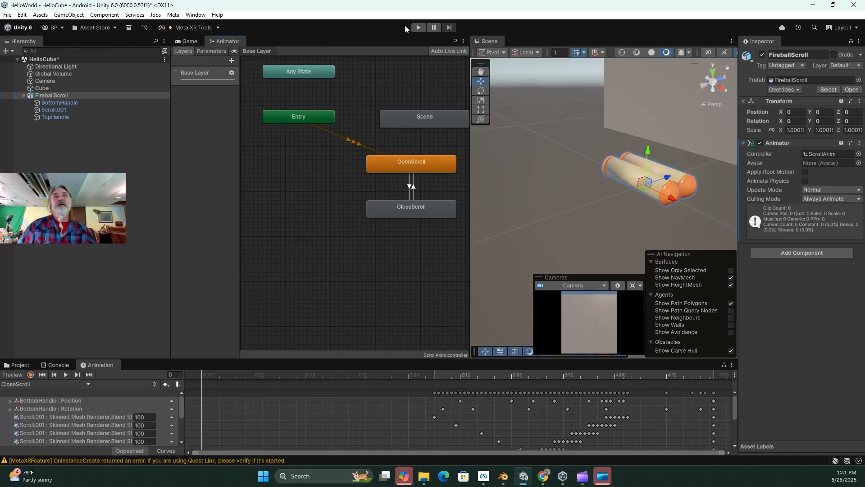
pyautogui.click(418, 28)
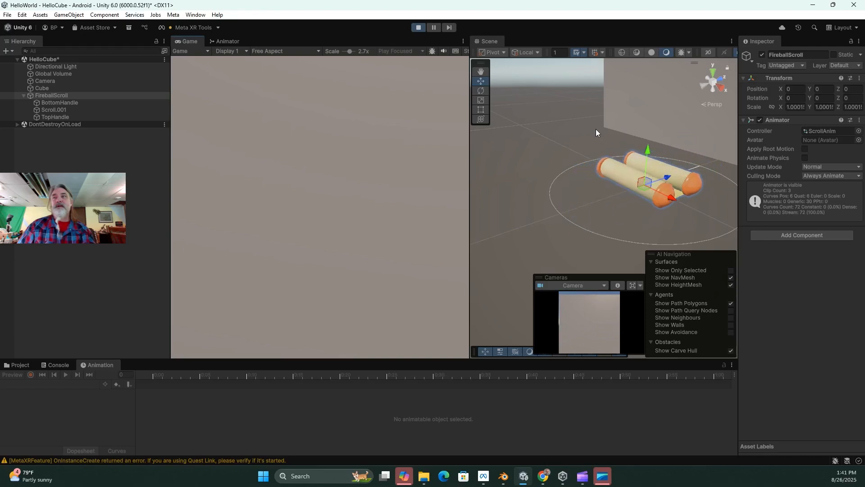
pyautogui.click(419, 27)
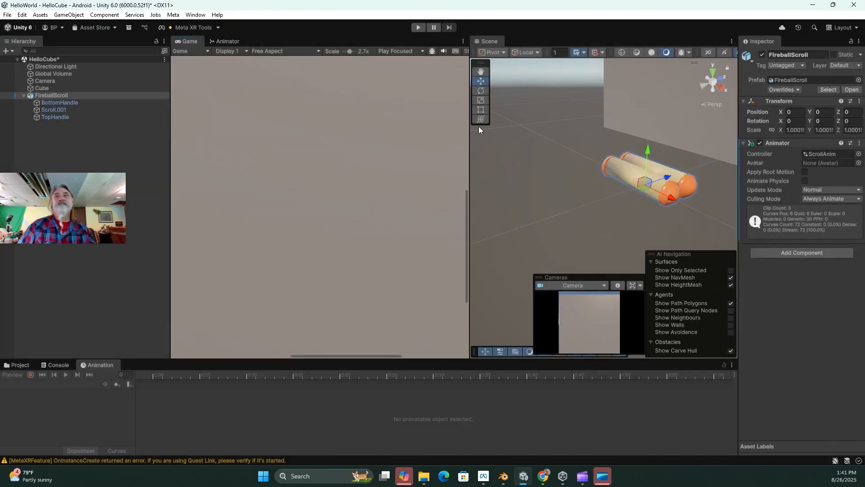
# Step: Enlarge the Animation editor, load the OpenScroll clip and play its preview to check the handle motion
pyautogui.moveTo(435, 358); pyautogui.dragTo(418, 261)
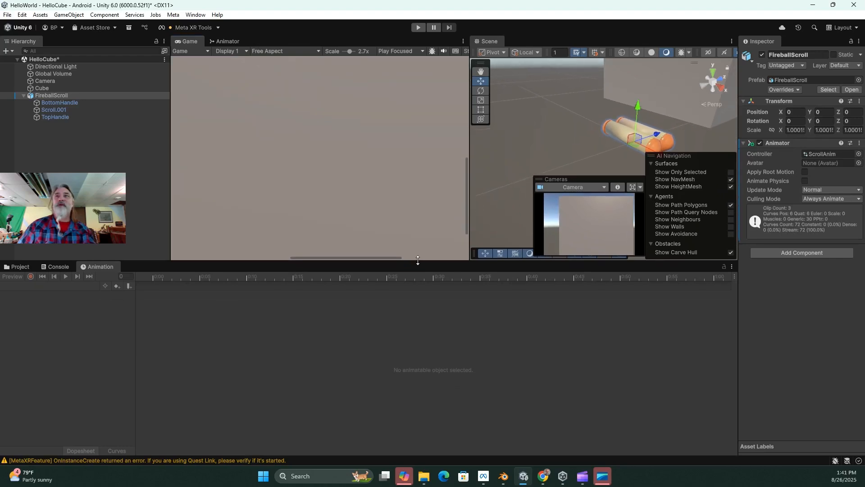
pyautogui.click(18, 266)
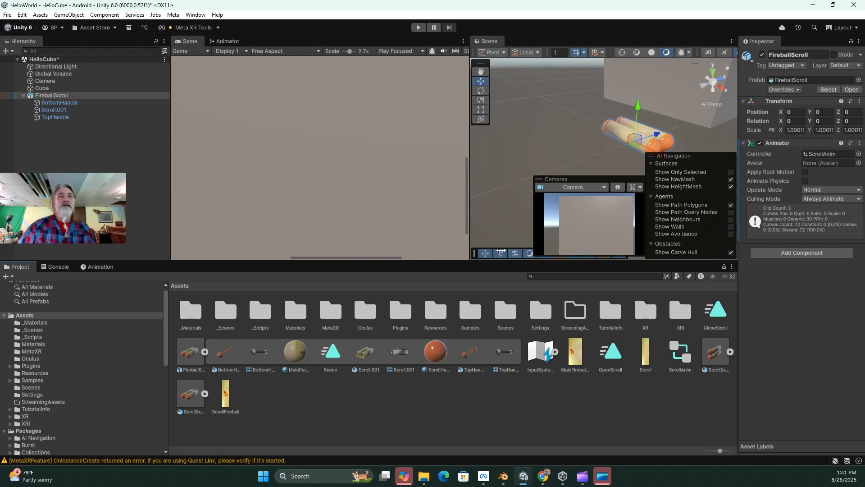
pyautogui.click(98, 267)
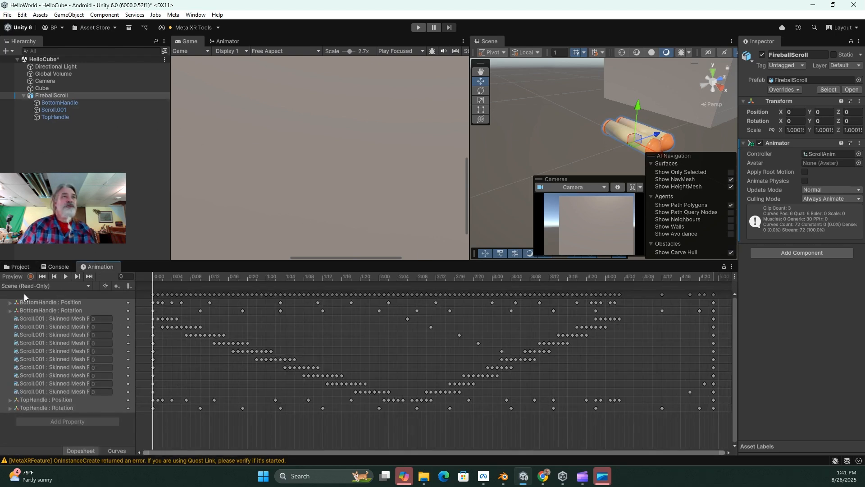
pyautogui.click(89, 286)
pyautogui.click(20, 302)
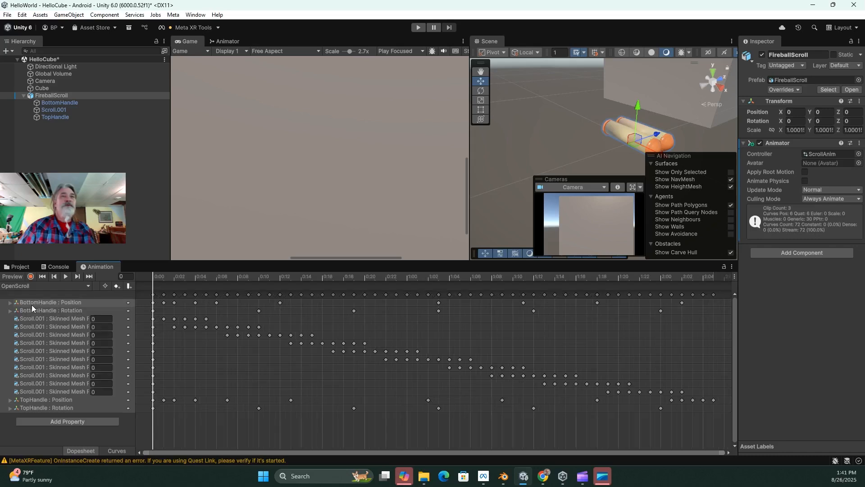
pyautogui.click(65, 275)
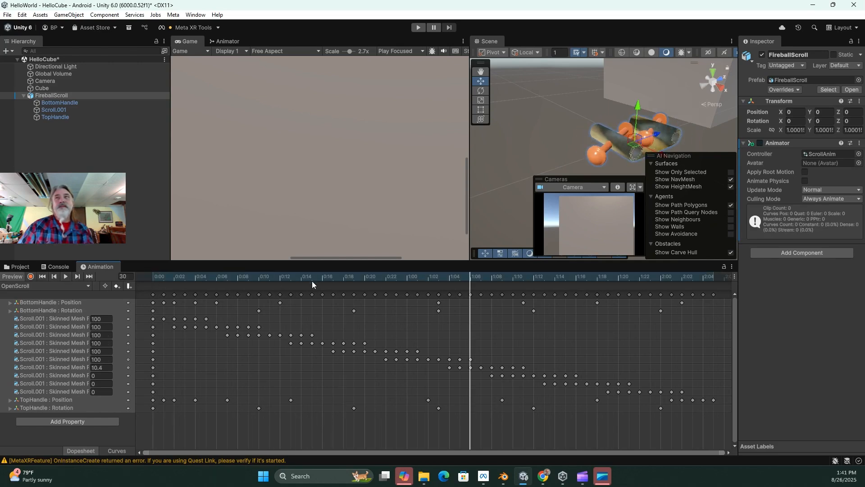
pyautogui.click(354, 294)
# Step: Step through the OpenScroll clip keyframe by keyframe from its beginning to frame 21, examining how the scroll handles rotate
pyautogui.click(42, 277)
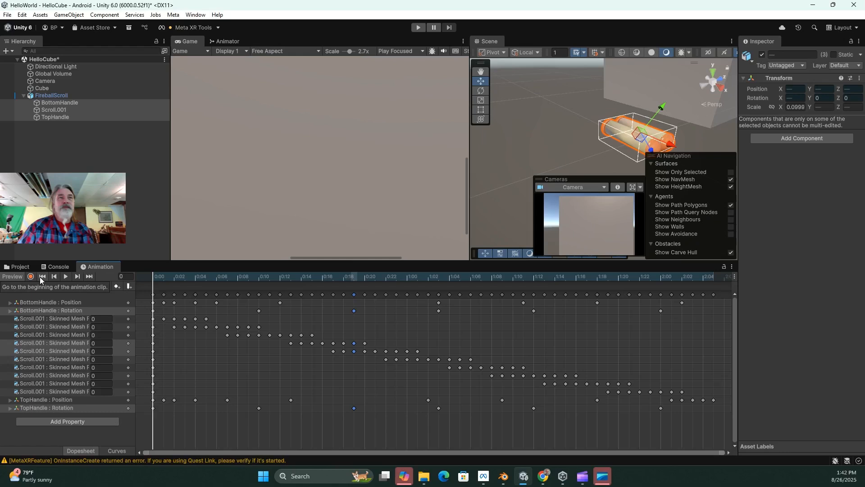
pyautogui.click(77, 276)
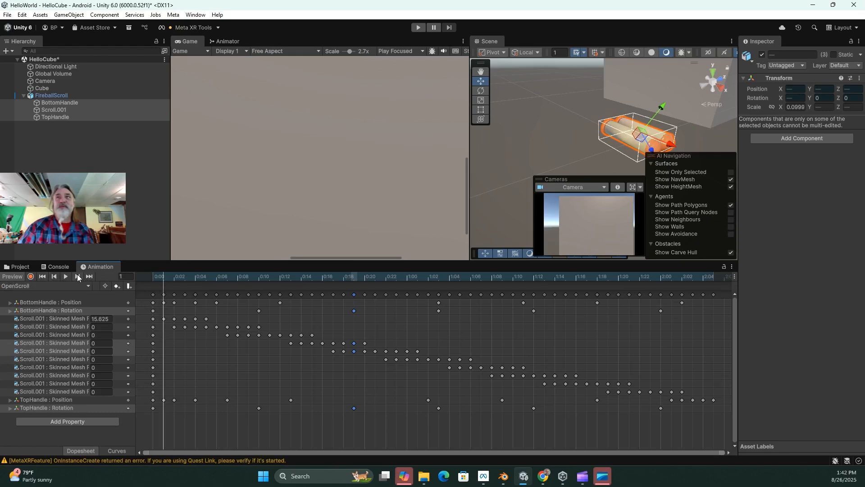
pyautogui.click(77, 276)
pyautogui.click(77, 275)
pyautogui.click(77, 276)
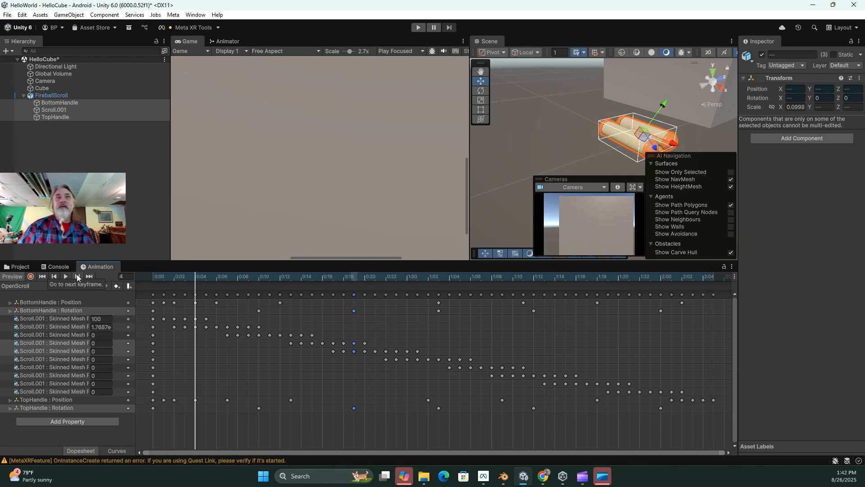
pyautogui.click(77, 275)
pyautogui.click(77, 275)
pyautogui.click(77, 276)
pyautogui.click(77, 276)
pyautogui.click(77, 275)
pyautogui.click(77, 276)
pyautogui.click(77, 276)
pyautogui.click(77, 276)
pyautogui.click(77, 276)
pyautogui.click(78, 276)
pyautogui.click(77, 275)
pyautogui.click(77, 275)
pyautogui.click(77, 276)
pyautogui.click(77, 276)
pyautogui.click(77, 276)
pyautogui.click(77, 275)
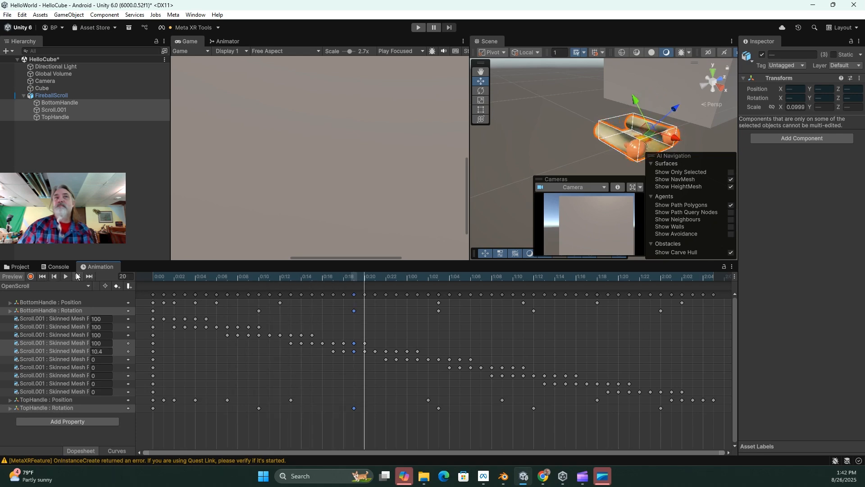
pyautogui.click(77, 275)
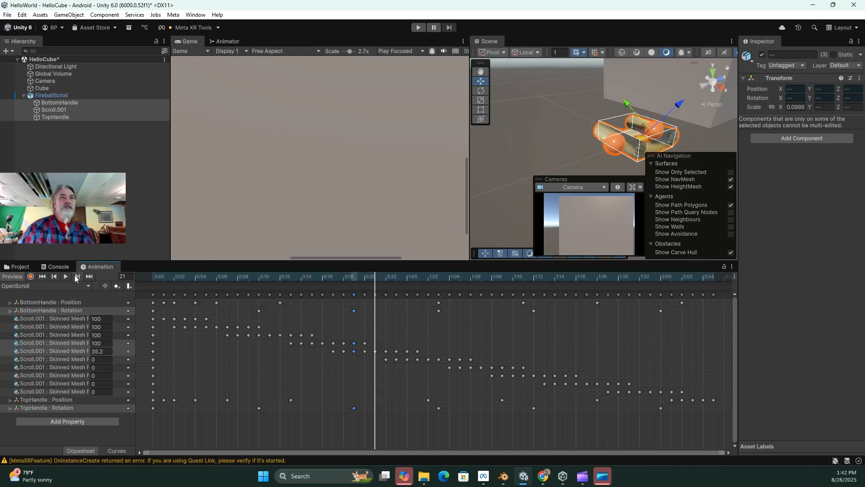
pyautogui.click(54, 276)
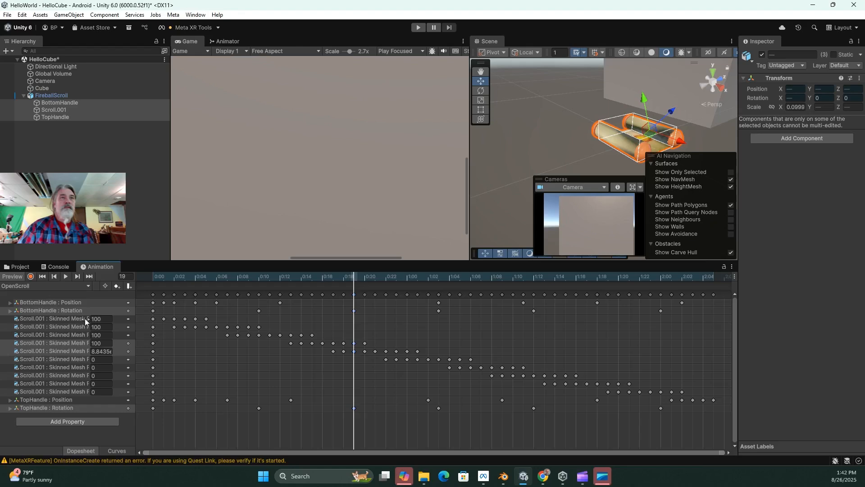
pyautogui.click(77, 276)
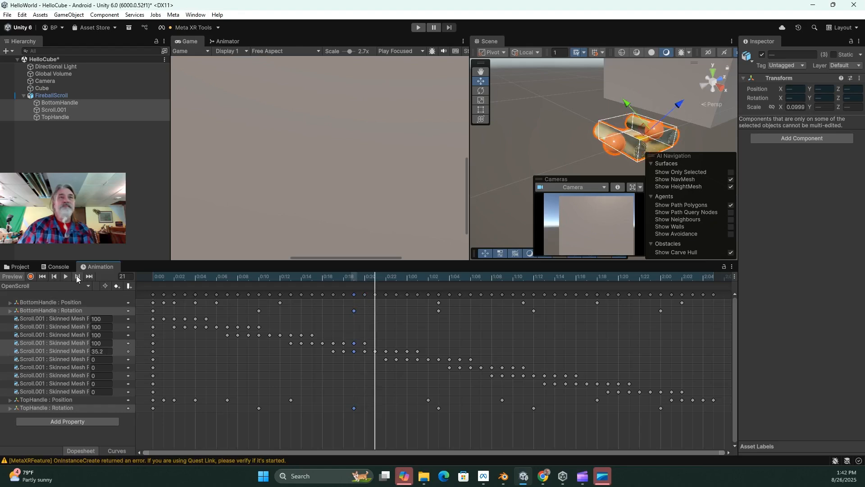
# Step: Expand the BottomHandle and TopHandle rotation properties and step back to frame 15 to examine their values
pyautogui.click(9, 311)
pyautogui.scroll(-1, 14, 334)
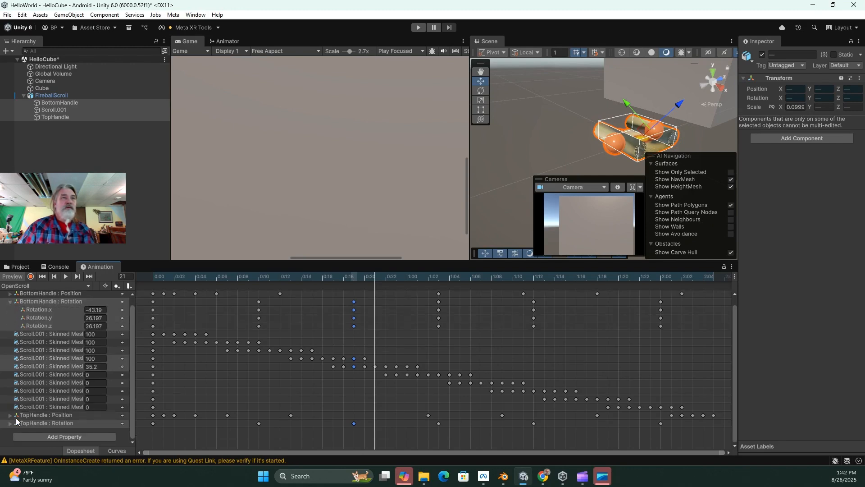
pyautogui.click(10, 424)
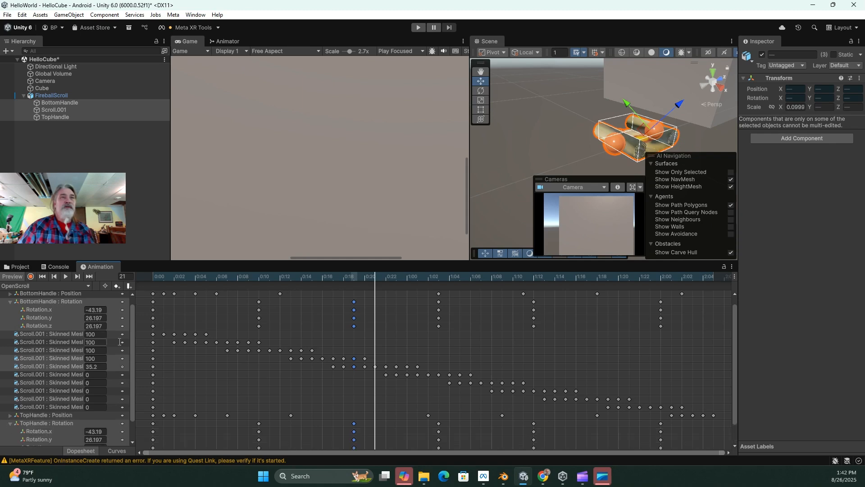
pyautogui.click(55, 276)
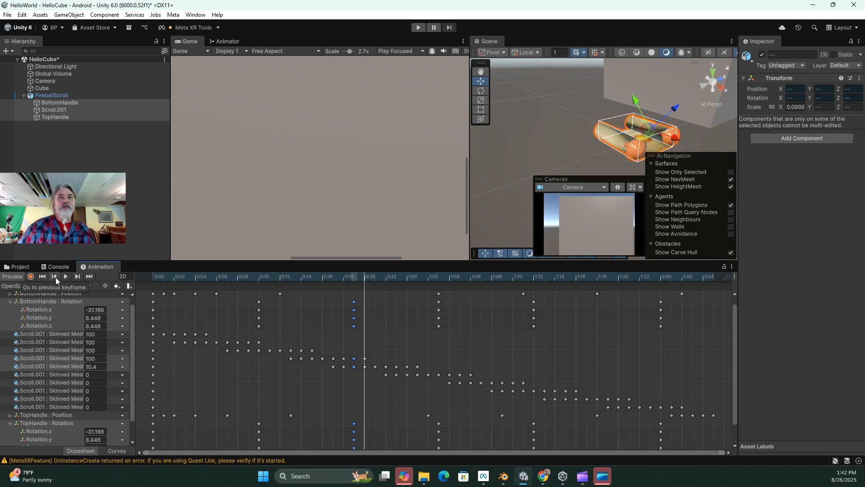
pyautogui.click(54, 276)
pyautogui.click(54, 276)
pyautogui.click(55, 276)
pyautogui.click(55, 276)
pyautogui.click(55, 276)
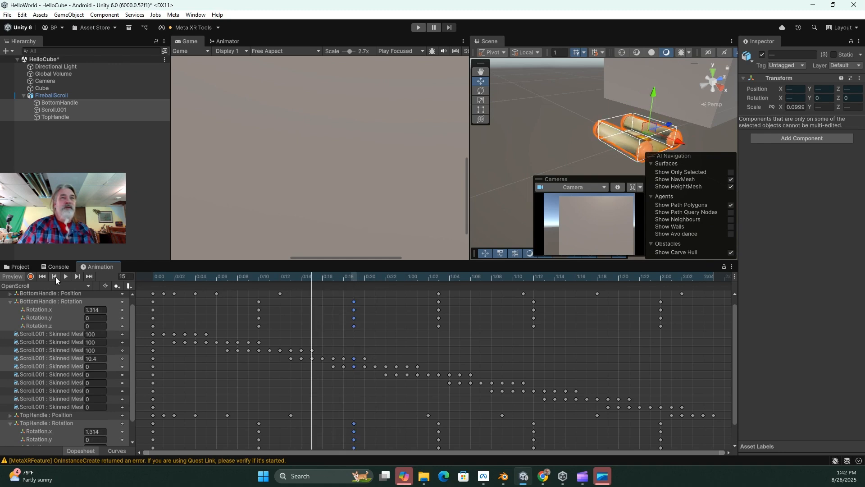
# Step: Step forward through the keyframes to frame 48, examining the rotation values of both handles
pyautogui.click(78, 249)
pyautogui.click(77, 250)
pyautogui.click(77, 250)
pyautogui.click(78, 250)
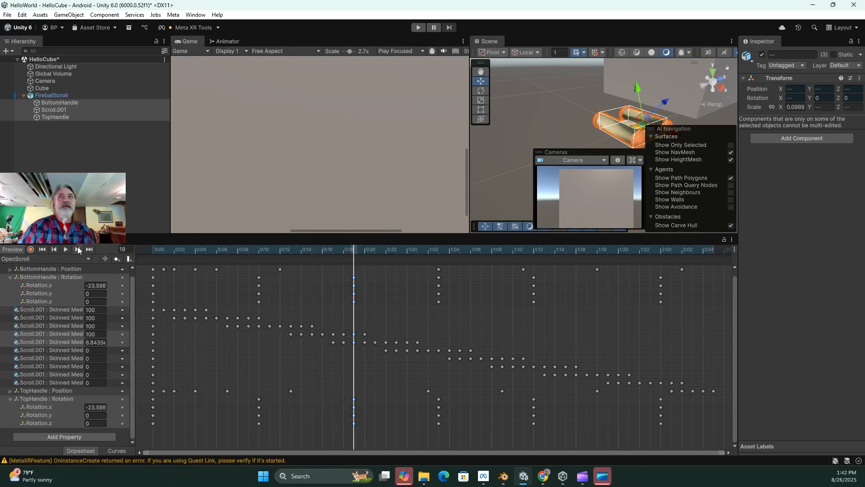
pyautogui.press('space')
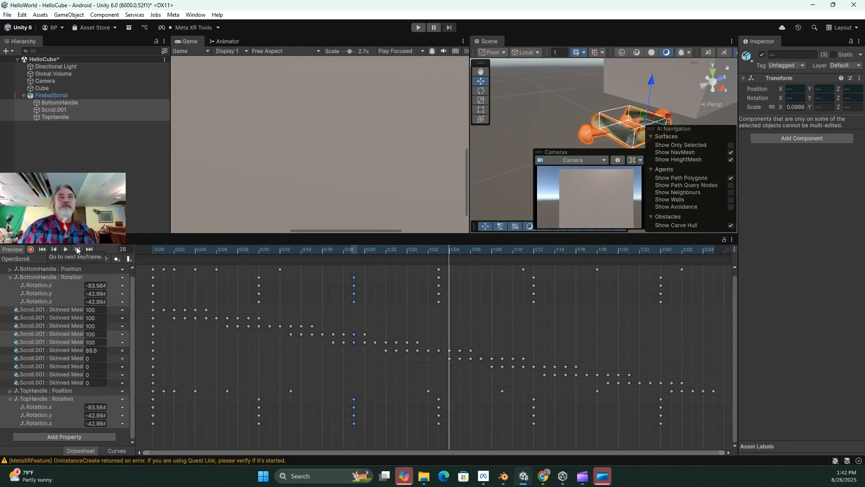
pyautogui.click(77, 249)
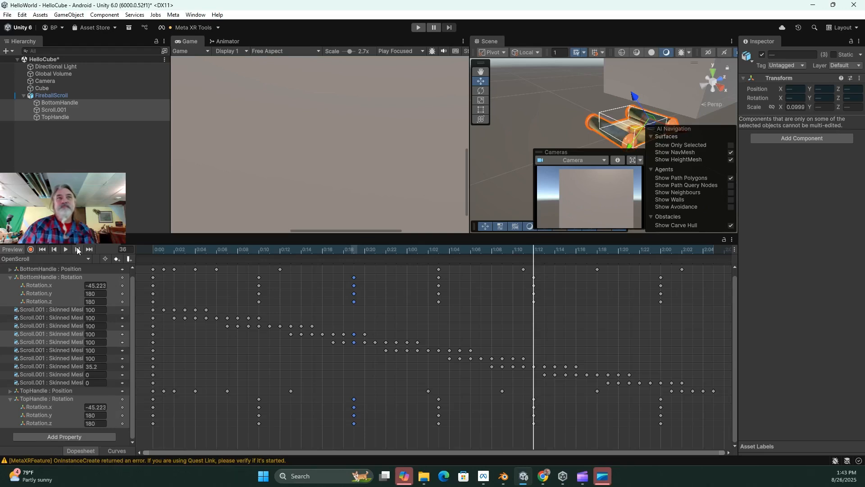
pyautogui.click(77, 249)
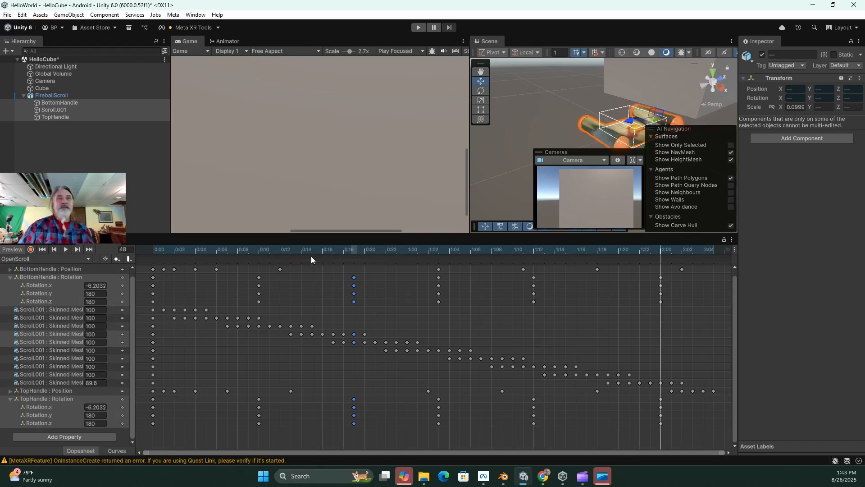
# Step: Step forward again from frame 19 to frame 28, examining the handles' rotation values around the flip
pyautogui.click(354, 268)
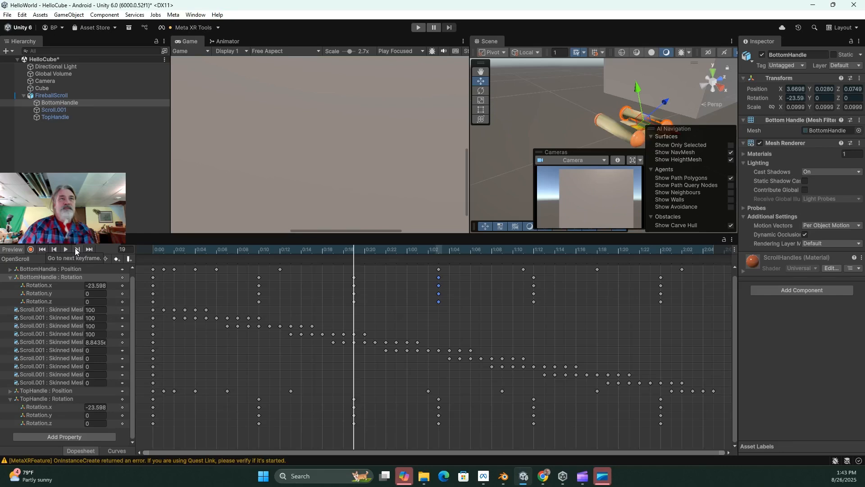
pyautogui.click(74, 248)
pyautogui.click(75, 248)
pyautogui.click(74, 249)
pyautogui.click(75, 248)
pyautogui.click(74, 248)
pyautogui.click(75, 248)
pyautogui.click(75, 248)
pyautogui.click(75, 248)
pyautogui.click(74, 248)
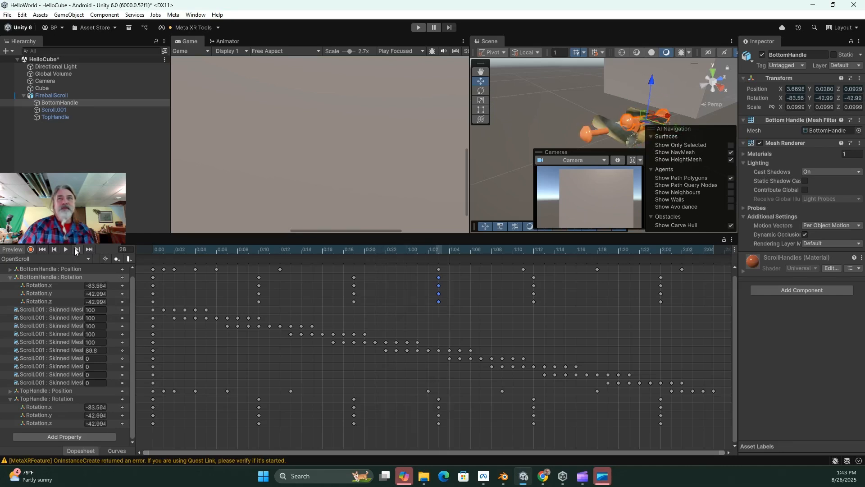
# Step: Step back to frame 19 and forward again to frame 27, examining how both handles' rotation values change between the keyframes
pyautogui.click(54, 248)
pyautogui.click(54, 249)
pyautogui.click(54, 249)
pyautogui.click(54, 249)
pyautogui.click(54, 248)
pyautogui.click(54, 248)
pyautogui.click(54, 249)
pyautogui.click(54, 249)
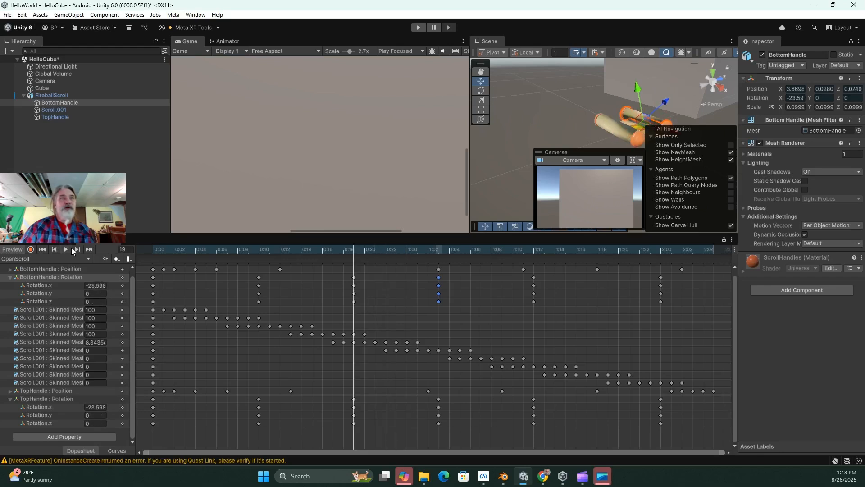
pyautogui.click(76, 249)
pyautogui.click(76, 249)
pyautogui.click(76, 249)
pyautogui.click(76, 249)
pyautogui.click(77, 249)
pyautogui.click(76, 249)
pyautogui.click(76, 249)
pyautogui.click(77, 249)
pyautogui.click(77, 249)
pyautogui.click(54, 248)
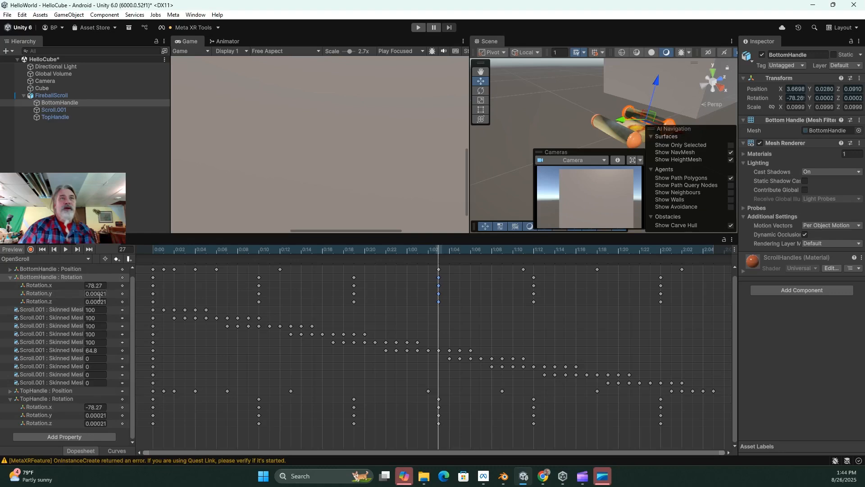
# Step: At frame 36 of OpenScroll, set Rotation.y and Rotation.z of both BottomHandle and TopHandle to 0
pyautogui.click(78, 249)
pyautogui.click(78, 249)
pyautogui.click(77, 249)
pyautogui.click(78, 249)
pyautogui.click(77, 249)
pyautogui.click(77, 249)
pyautogui.click(78, 249)
pyautogui.click(78, 249)
pyautogui.click(77, 249)
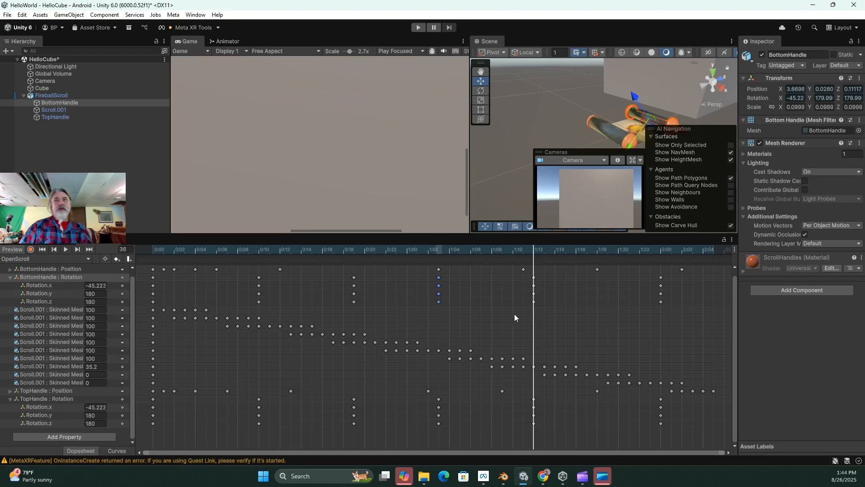
pyautogui.click(95, 293)
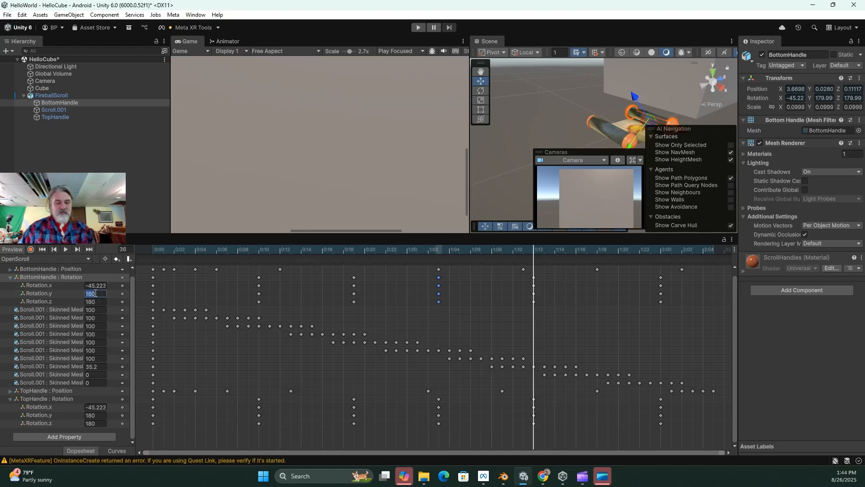
pyautogui.write('00')
pyautogui.press('Tab')
pyautogui.press('Tab')
pyautogui.press('Tab')
pyautogui.press('Tab')
pyautogui.press('Tab')
pyautogui.press('Tab')
pyautogui.press('Tab')
pyautogui.press('Tab')
pyautogui.press('Tab')
pyautogui.press('Tab')
pyautogui.press('Tab')
pyautogui.press('Tab')
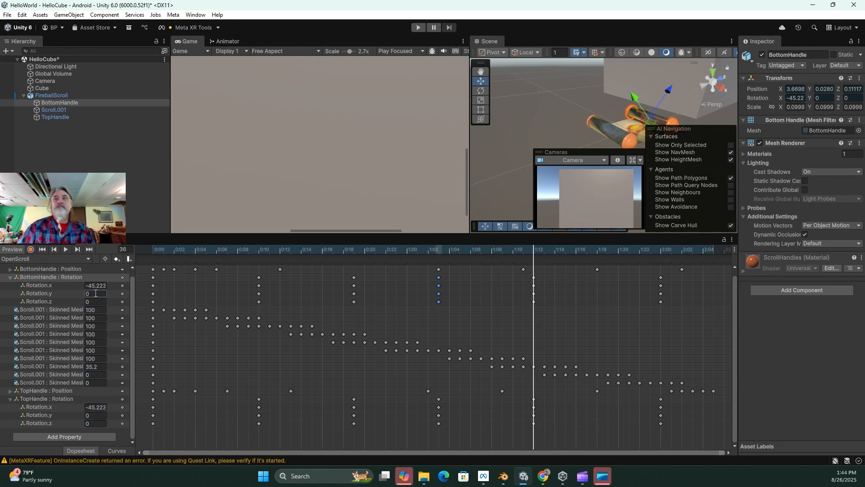
# Step: At frame 48, set BottomHandle's Rotation.y and Rotation.z to 0
pyautogui.click(77, 249)
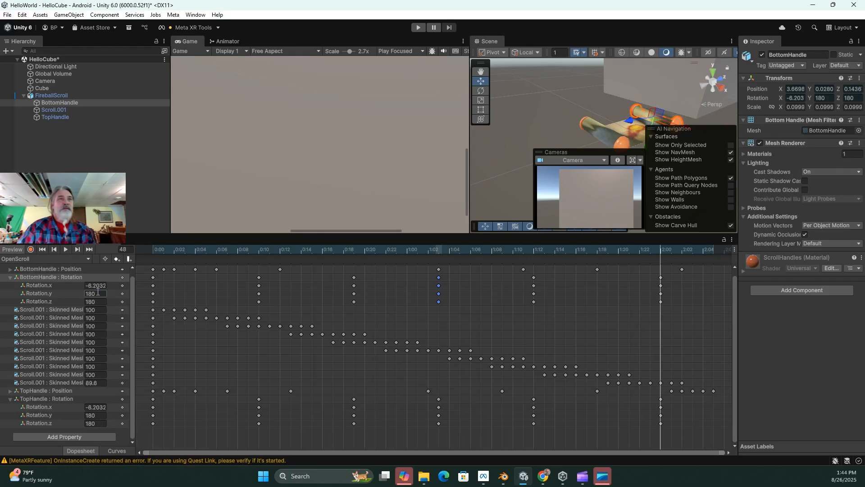
pyautogui.write('0')
pyautogui.press('Tab')
pyautogui.write('0')
pyautogui.press('Tab')
pyautogui.press('Tab')
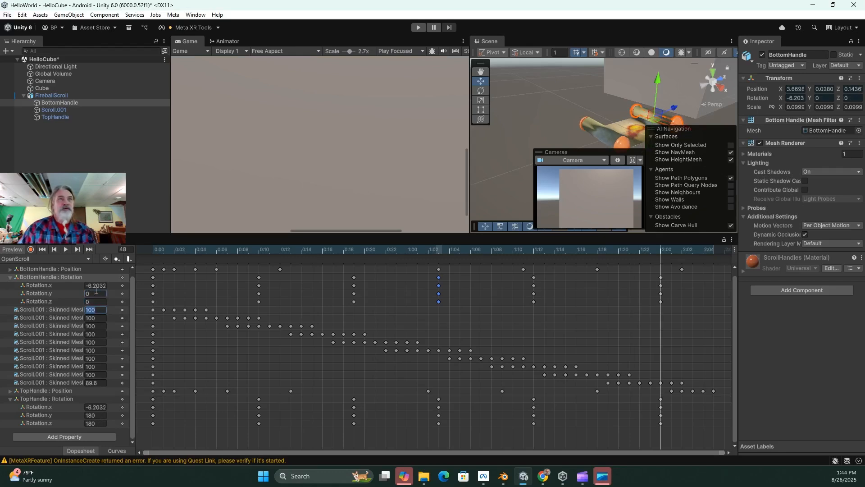
# Step: Set TopHandle's Rotation.y and Rotation.z to 0 at frame 48 as well
pyautogui.press('Tab')
pyautogui.press('Tab')
pyautogui.press('Tab')
pyautogui.press('Tab')
pyautogui.press('Tab')
pyautogui.press('Tab')
pyautogui.press('Tab')
pyautogui.press('Tab')
pyautogui.press('Tab')
pyautogui.press('Tab')
pyautogui.write('0')
pyautogui.press('Tab')
pyautogui.write('0')
pyautogui.press('Return')
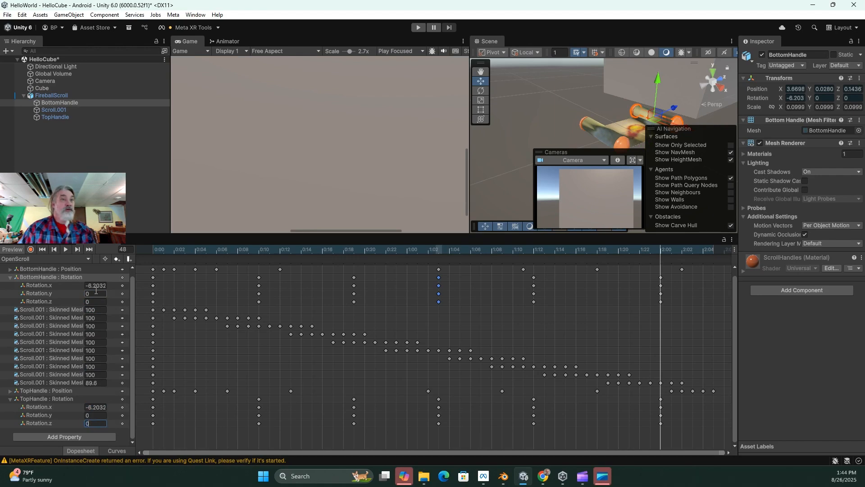
# Step: Step back through the OpenScroll keyframes from frame 48 to frame 30, examining the rotation values of both handles
pyautogui.click(53, 249)
pyautogui.click(53, 248)
pyautogui.click(53, 248)
pyautogui.click(53, 249)
pyautogui.click(53, 248)
pyautogui.click(53, 249)
pyautogui.click(54, 249)
pyautogui.click(53, 249)
pyautogui.click(53, 249)
pyautogui.click(53, 249)
pyautogui.click(53, 249)
pyautogui.click(53, 248)
pyautogui.click(53, 248)
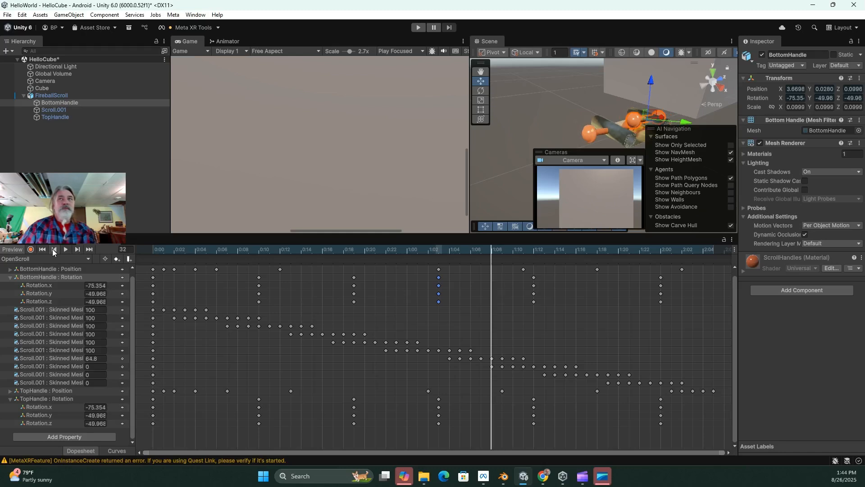
pyautogui.click(53, 249)
pyautogui.click(54, 249)
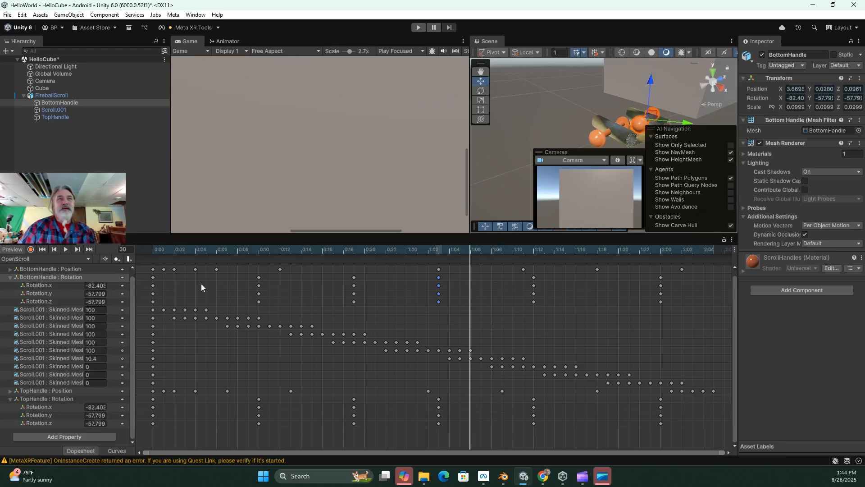
# Step: At frame 27, set Rotation.y and Rotation.z of both BottomHandle and TopHandle to exactly 0
pyautogui.click(53, 249)
pyautogui.click(53, 249)
pyautogui.click(53, 249)
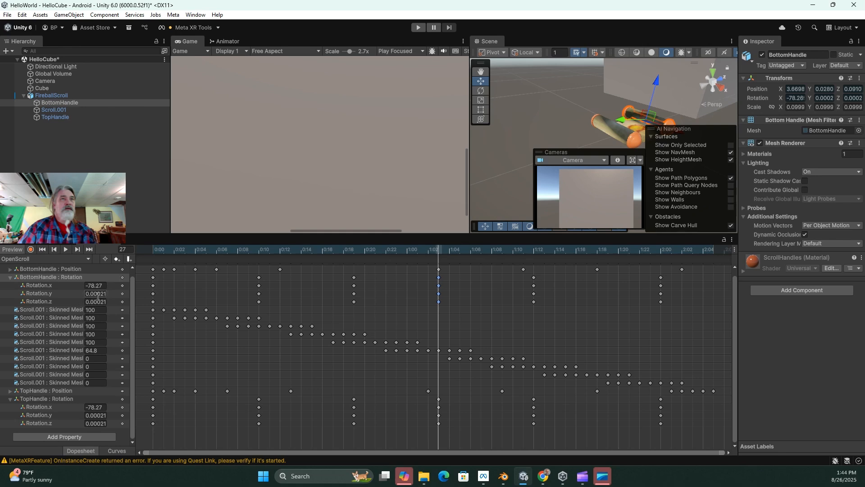
pyautogui.press('Tab')
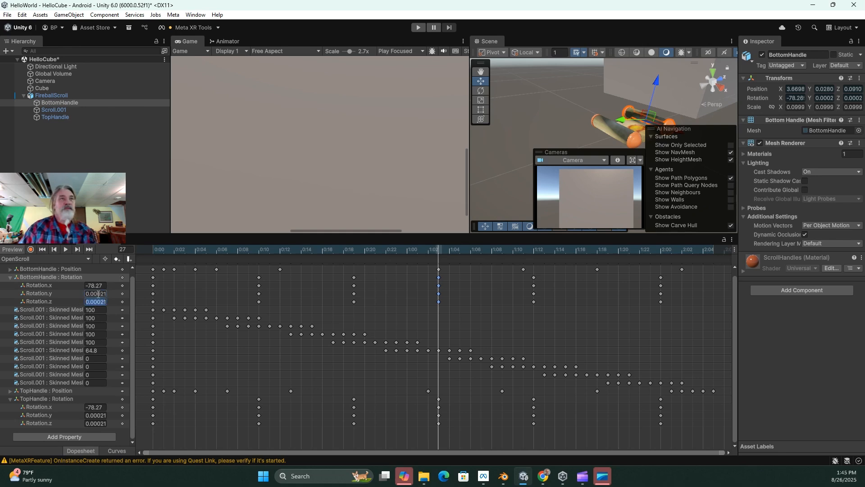
pyautogui.write('0')
pyautogui.press('Tab')
pyautogui.press('Tab')
pyautogui.press('Tab')
pyautogui.press('Tab')
pyautogui.press('Tab')
pyautogui.press('Tab')
pyautogui.press('Tab')
pyautogui.press('Tab')
pyautogui.press('Tab')
pyautogui.press('Tab')
pyautogui.press('Tab')
pyautogui.press('Tab')
pyautogui.write('0')
pyautogui.press('Tab')
# Step: Play the OpenScroll clip from its beginning to check the handle rotation, and stop the playback
pyautogui.click(54, 249)
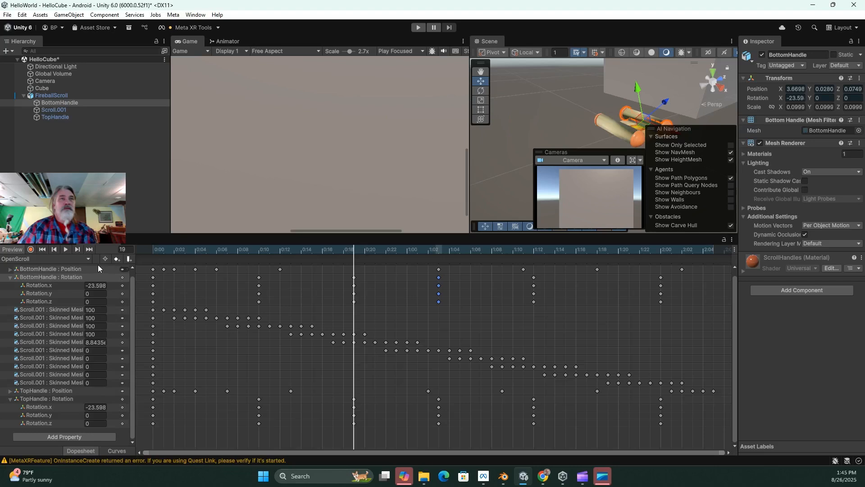
pyautogui.click(42, 248)
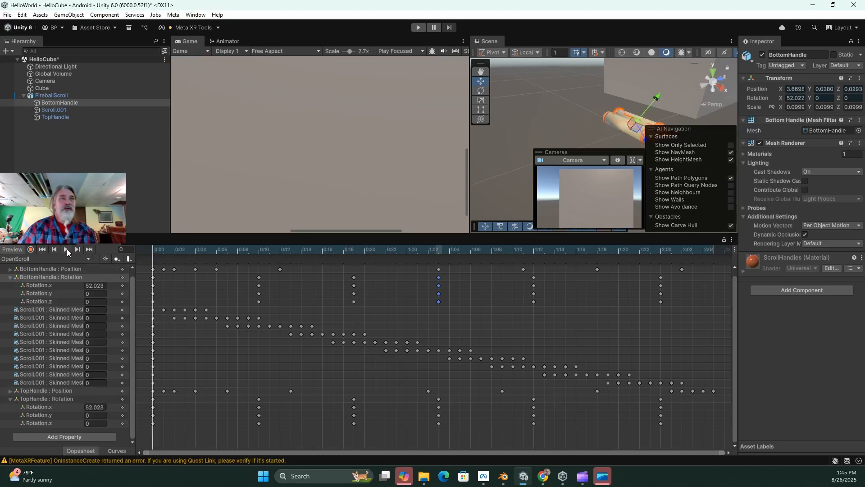
pyautogui.click(67, 248)
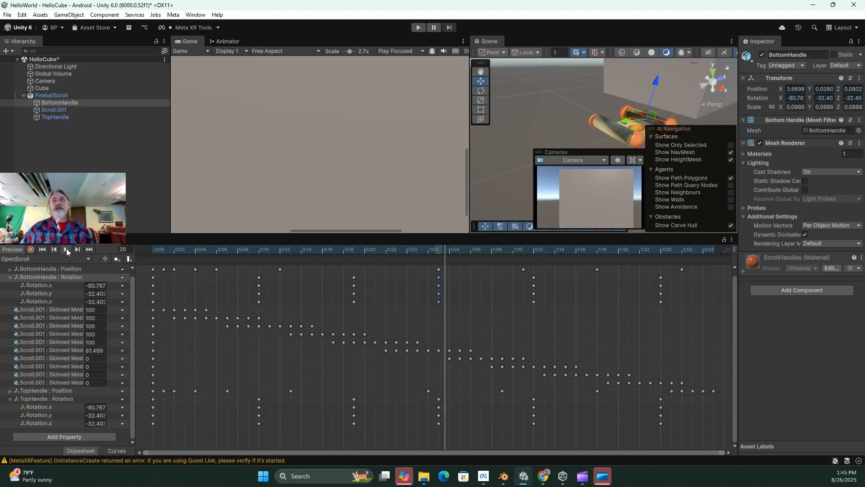
pyautogui.click(66, 249)
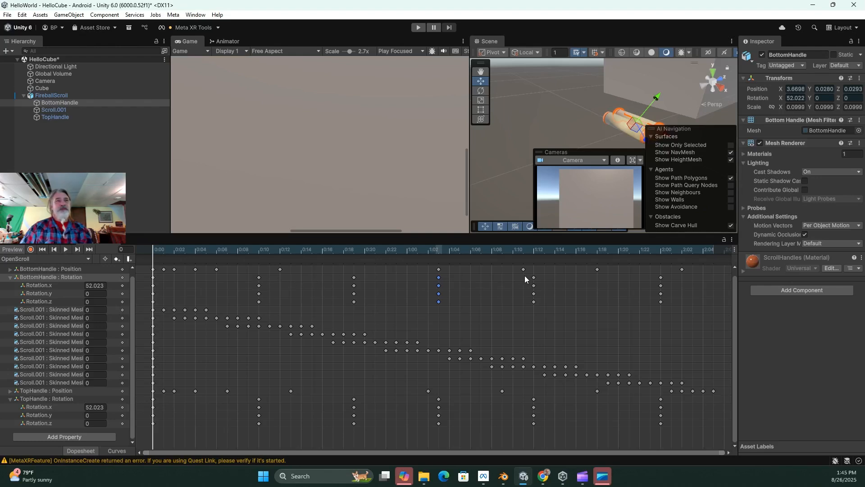
# Step: Display OpenScroll's animation curves instead of its keyframes and play the clip to compare the rotation curves with the handle motion
pyautogui.click(117, 450)
pyautogui.scroll(-15, 342, 347)
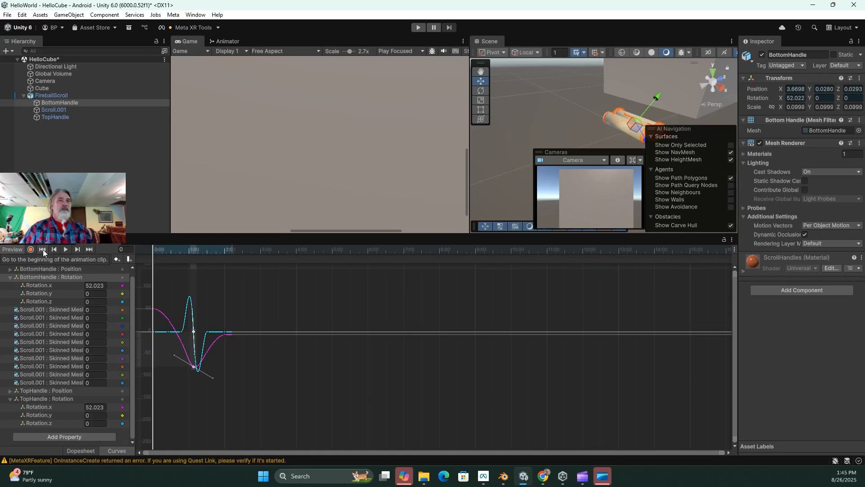
pyautogui.click(66, 249)
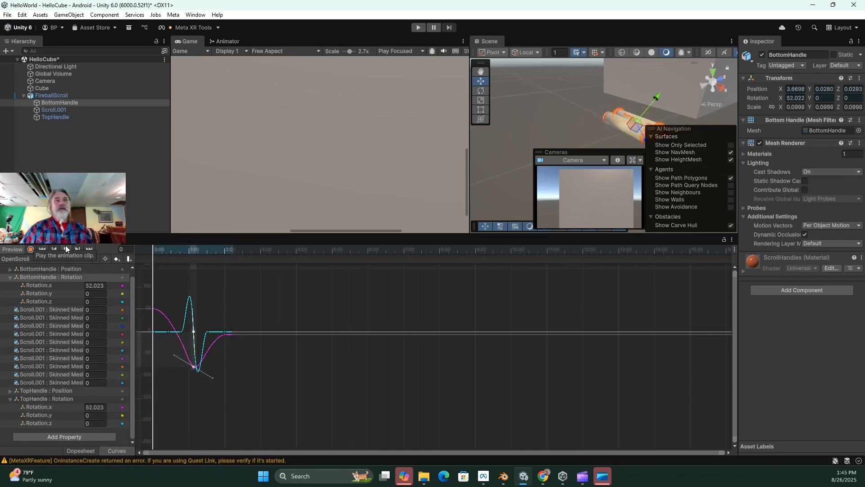
pyautogui.click(65, 249)
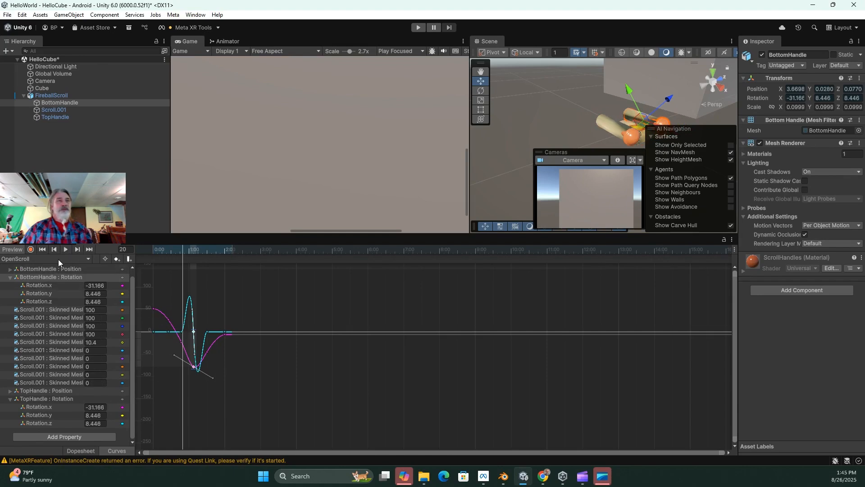
# Step: Flatten the tangent of BottomHandle's Rotation.y curve at the frame 27 key so the curve stays near 0
pyautogui.scroll(5, 204, 332)
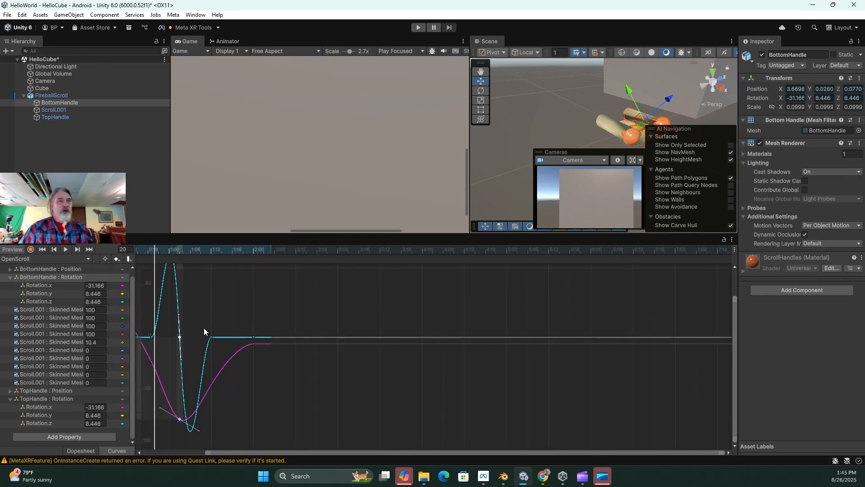
pyautogui.click(56, 294)
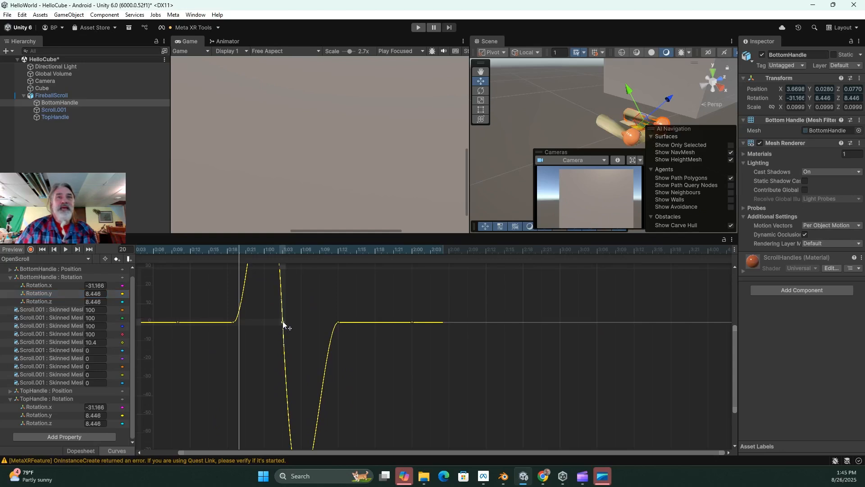
pyautogui.moveTo(280, 298); pyautogui.dragTo(255, 321)
# Step: Flatten the tangent of BottomHandle's Rotation.z curve at the frame 27 key
pyautogui.click(71, 302)
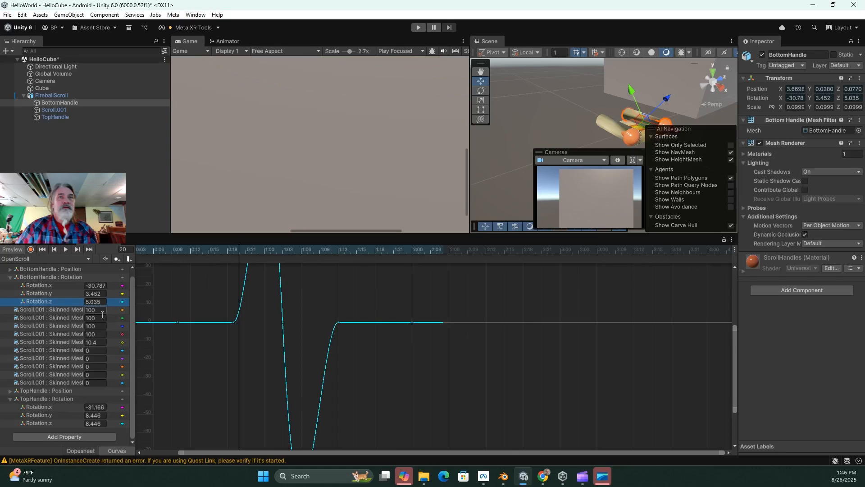
pyautogui.click(283, 323)
pyautogui.scroll(-2, 282, 324)
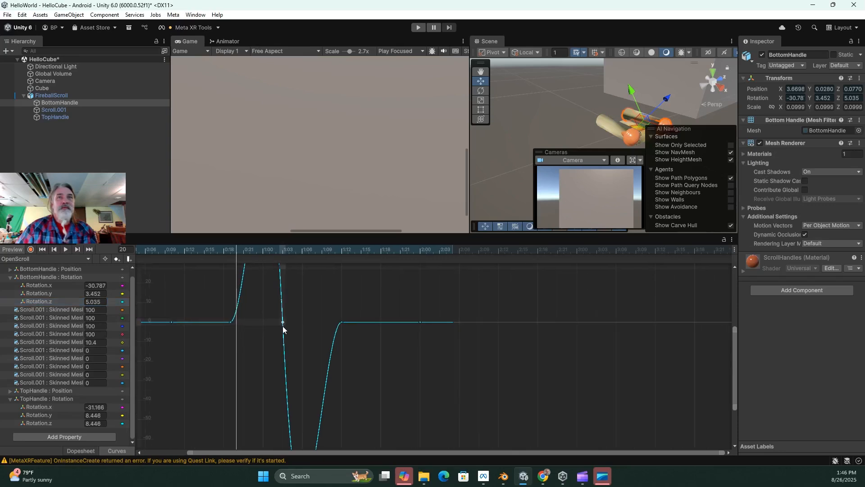
pyautogui.moveTo(280, 299); pyautogui.dragTo(257, 308)
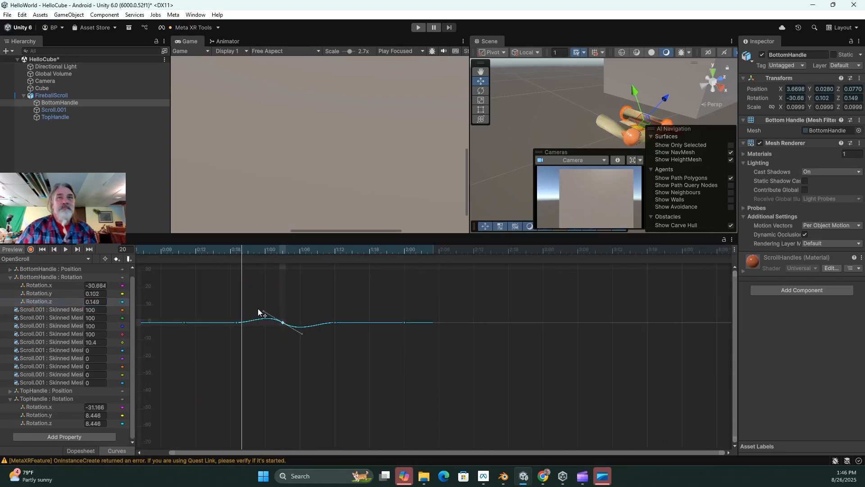
# Step: Flatten the tangent of TopHandle's Rotation.y curve at the frame 27 key
pyautogui.click(36, 414)
pyautogui.click(282, 322)
pyautogui.moveTo(281, 299); pyautogui.dragTo(263, 323)
# Step: Flatten the tangent of TopHandle's Rotation.z curve at the frame 27 key
pyautogui.click(62, 422)
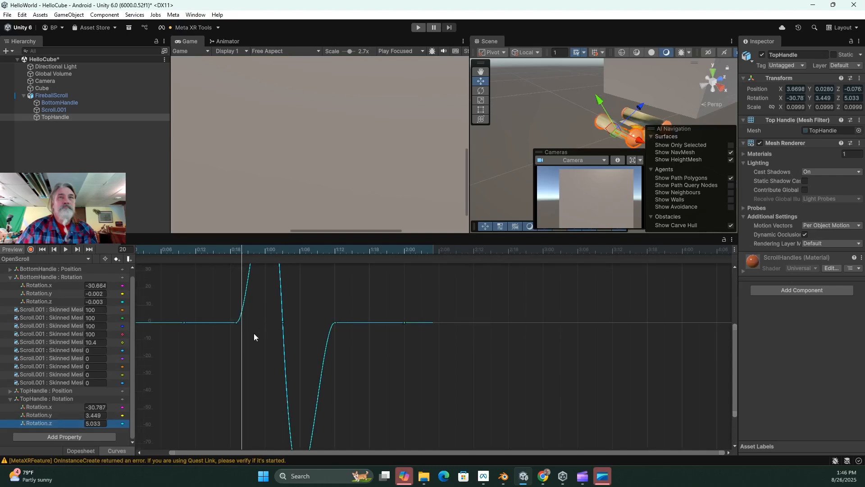
pyautogui.click(283, 322)
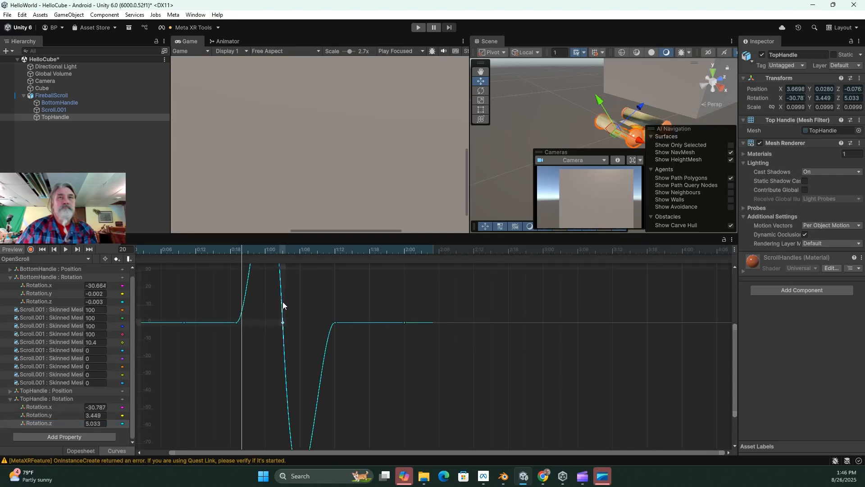
pyautogui.moveTo(279, 298); pyautogui.dragTo(267, 324)
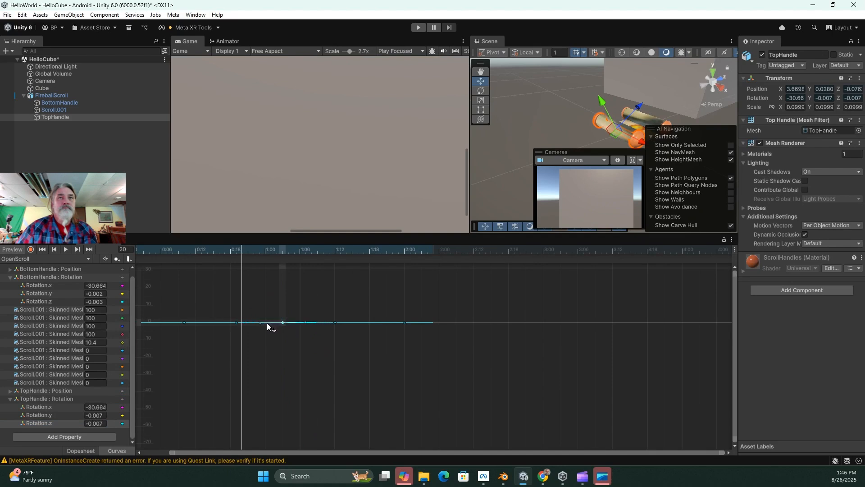
# Step: Play OpenScroll from its beginning to check the corrected handle rotation, and return to frame 0
pyautogui.click(42, 250)
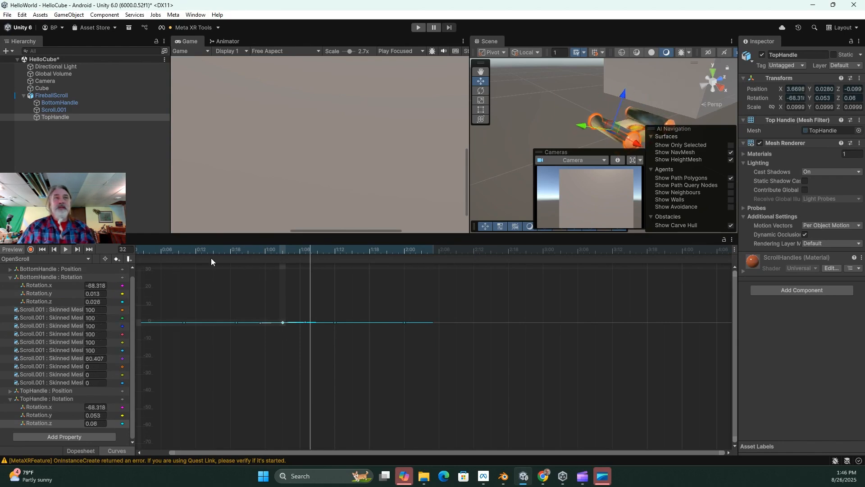
pyautogui.click(68, 249)
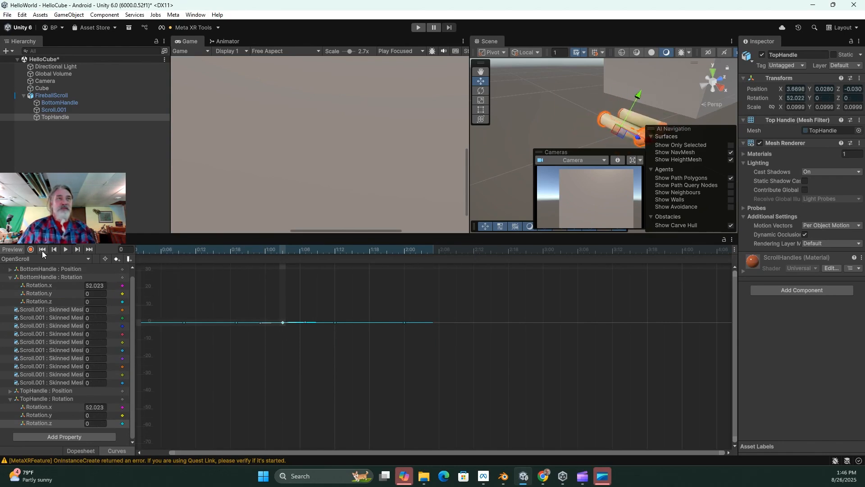
pyautogui.click(42, 250)
# Step: Switch to the CloseScroll clip and display its keyframes in the dopesheet
pyautogui.click(88, 258)
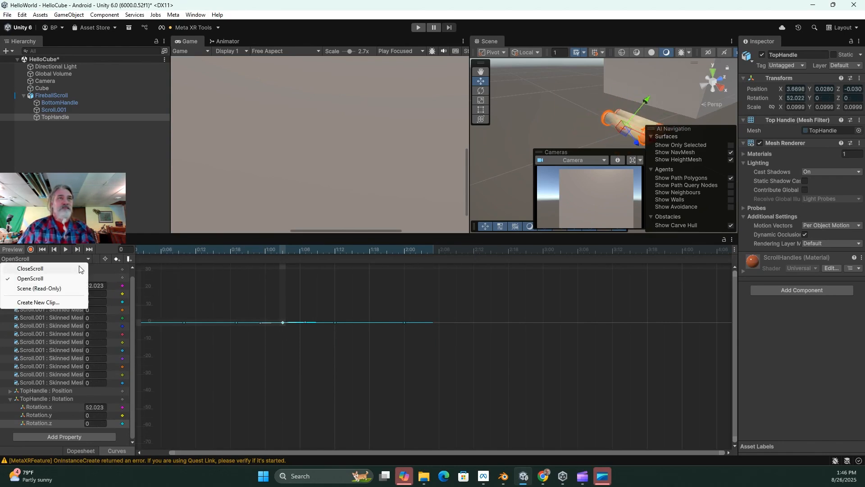
pyautogui.click(41, 269)
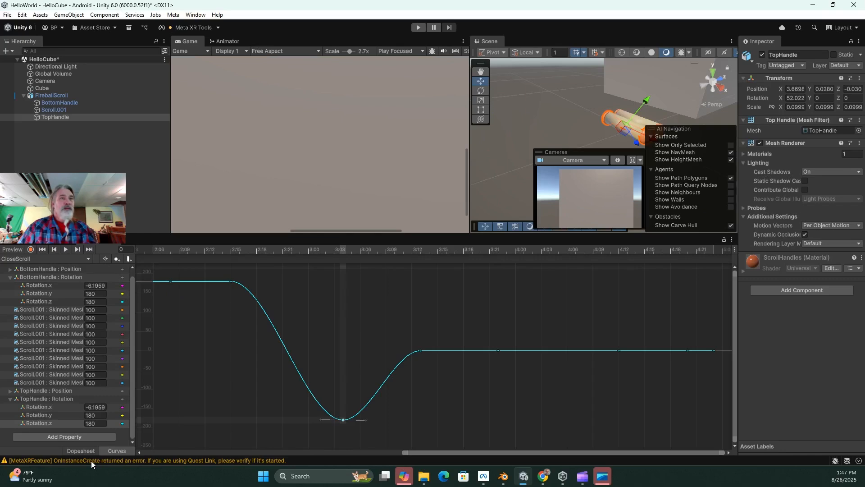
pyautogui.click(77, 450)
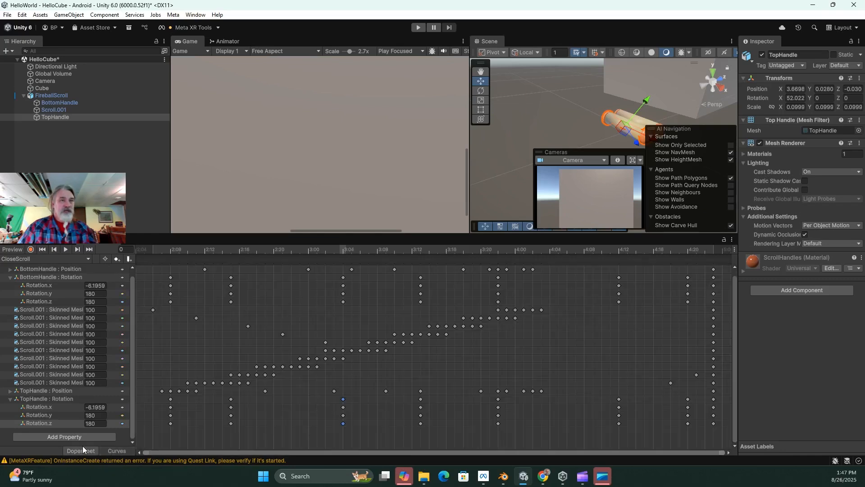
# Step: Step through the CloseScroll keyframes from the first one at frame 54 to frame 76, examining both handles' rotation values
pyautogui.click(42, 249)
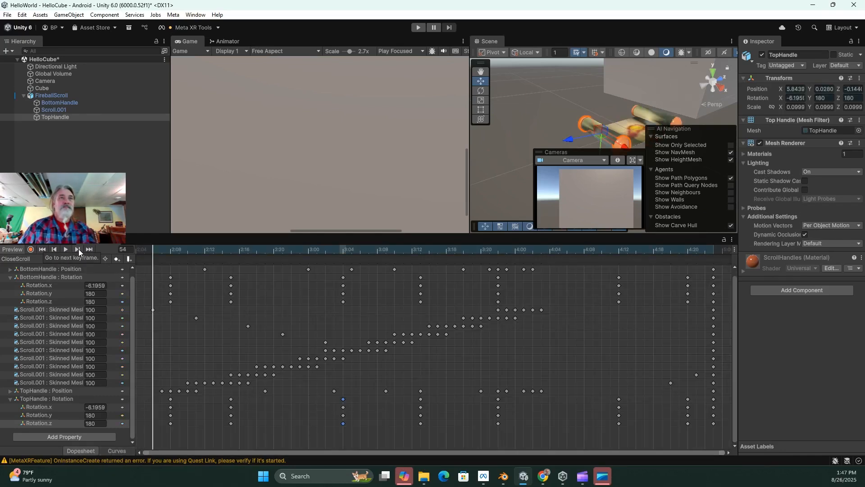
pyautogui.click(78, 249)
pyautogui.click(77, 248)
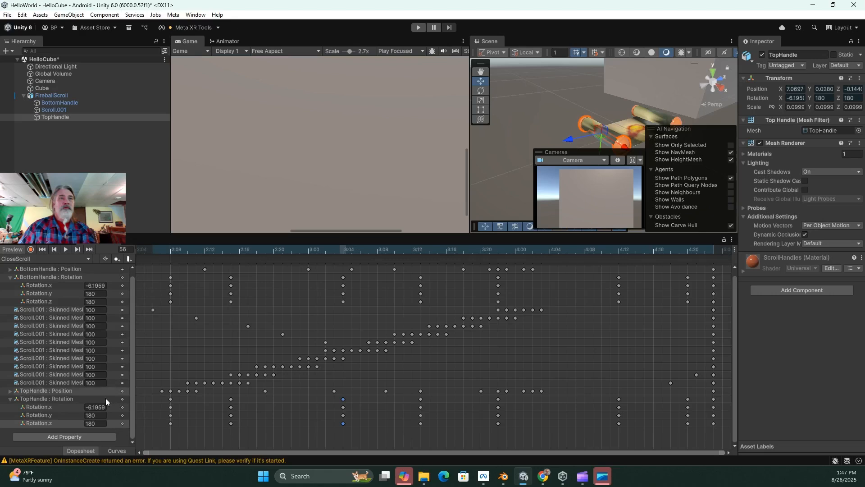
pyautogui.click(77, 249)
pyautogui.click(78, 248)
pyautogui.click(78, 249)
pyautogui.click(77, 249)
pyautogui.click(77, 249)
pyautogui.click(78, 248)
pyautogui.click(77, 249)
pyautogui.click(78, 249)
pyautogui.click(342, 249)
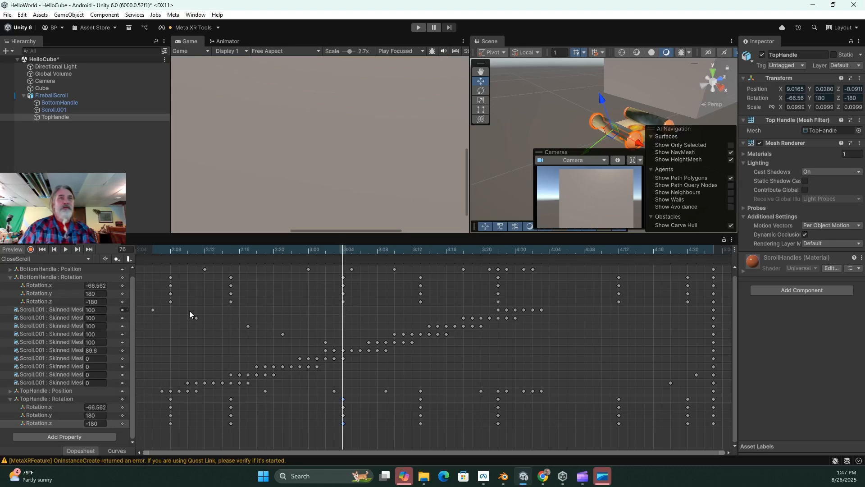
# Step: Set Rotation.z to 180 for both BottomHandle and TopHandle at frame 76 of CloseScroll
pyautogui.click(95, 302)
pyautogui.write('180')
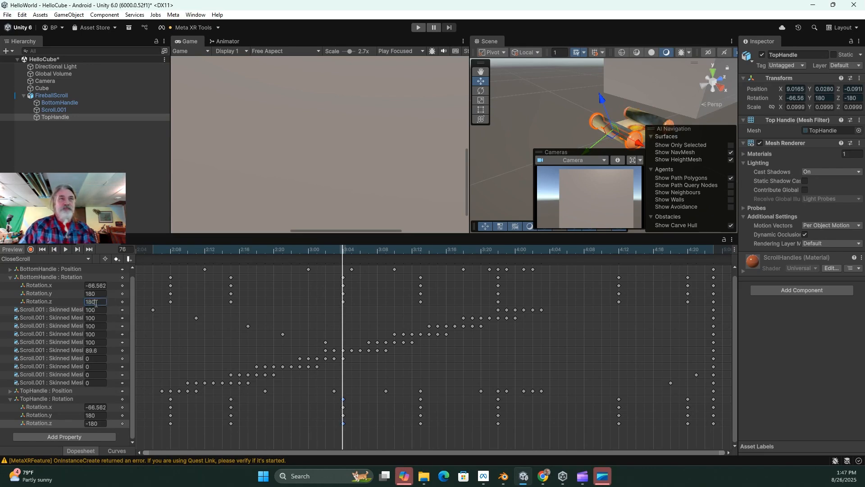
pyautogui.click(106, 423)
pyautogui.write('180')
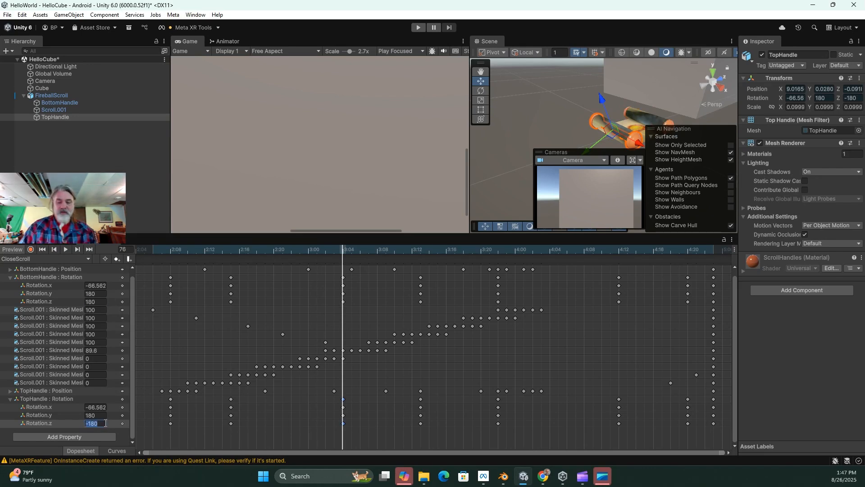
# Step: At the frame 85 keyframe of CloseScroll, set Rotation.y and Rotation.z of both handles to 180
pyautogui.click(79, 249)
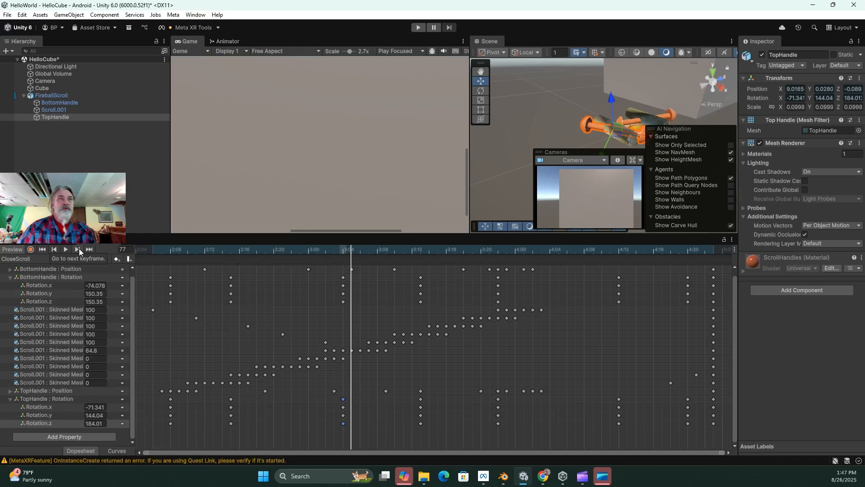
pyautogui.click(79, 249)
pyautogui.click(79, 249)
pyautogui.click(78, 250)
pyautogui.click(78, 250)
pyautogui.click(78, 249)
pyautogui.click(78, 249)
pyautogui.click(79, 249)
pyautogui.click(78, 249)
pyautogui.click(97, 293)
pyautogui.write('180')
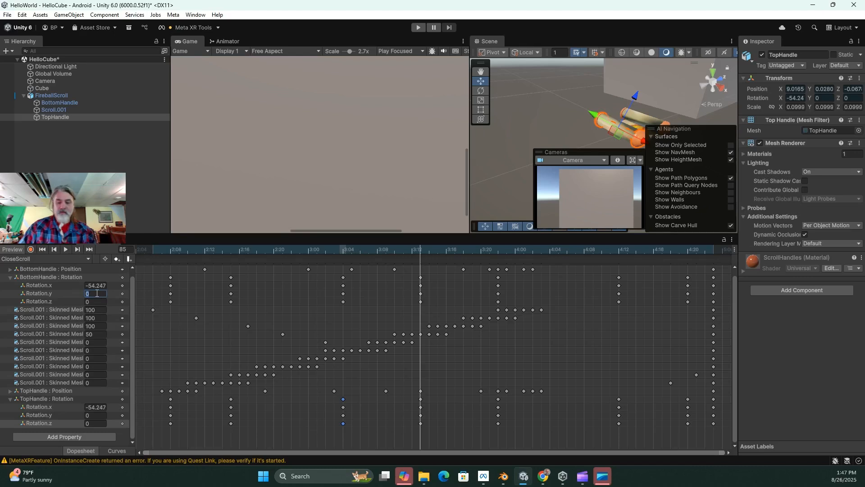
pyautogui.press('Tab')
pyautogui.write('180')
pyautogui.press('Tab')
pyautogui.press('Tab')
pyautogui.press('Tab')
pyautogui.write('180')
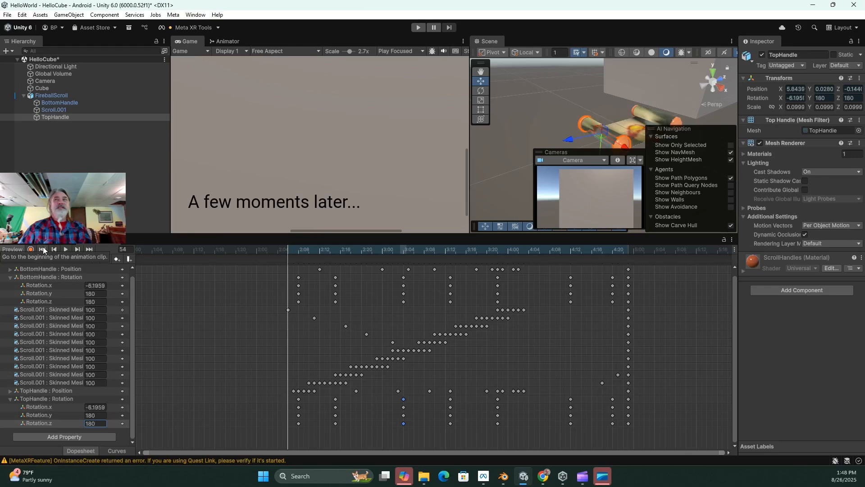
# Step: Play CloseScroll from its beginning, and examine the Rotation.y and Rotation.z curves of both handles
pyautogui.click(67, 248)
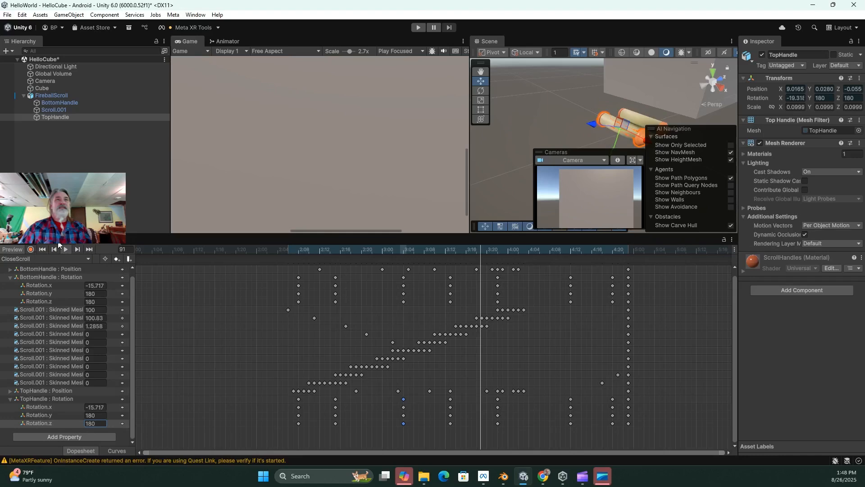
pyautogui.click(43, 249)
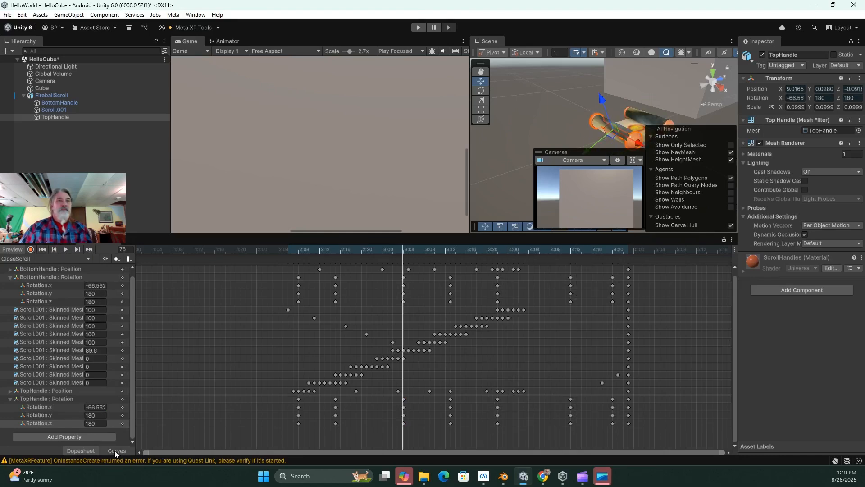
pyautogui.click(116, 450)
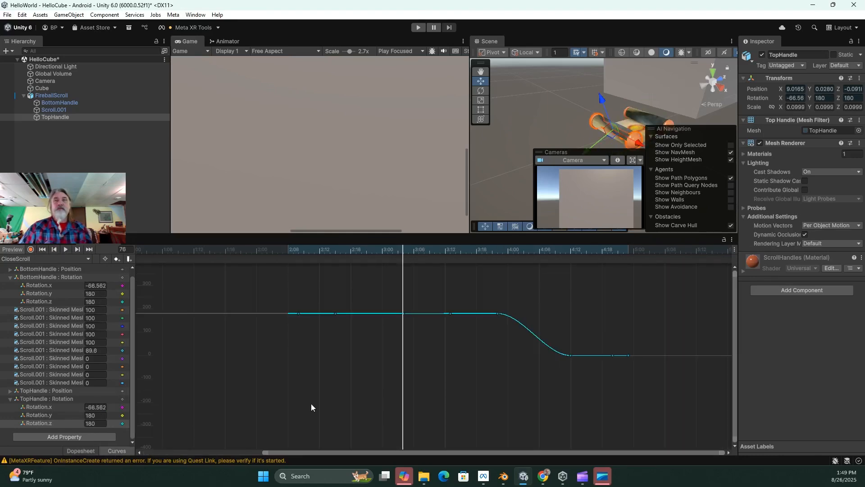
pyautogui.click(42, 414)
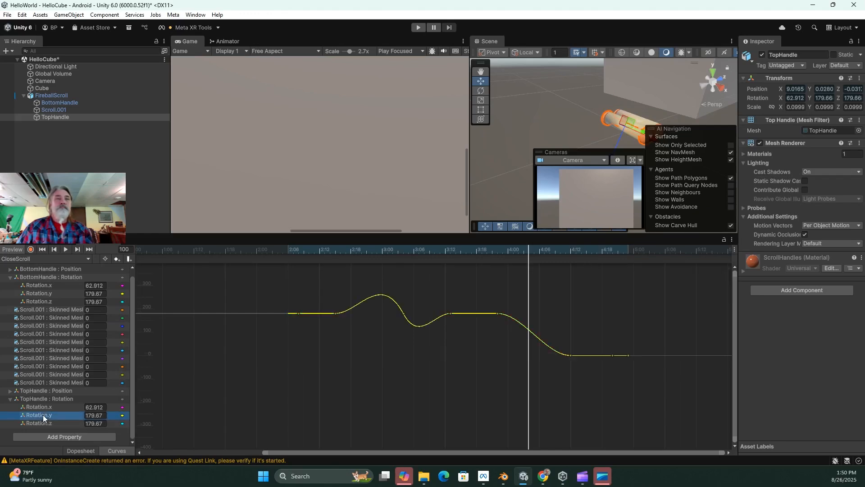
pyautogui.click(53, 423)
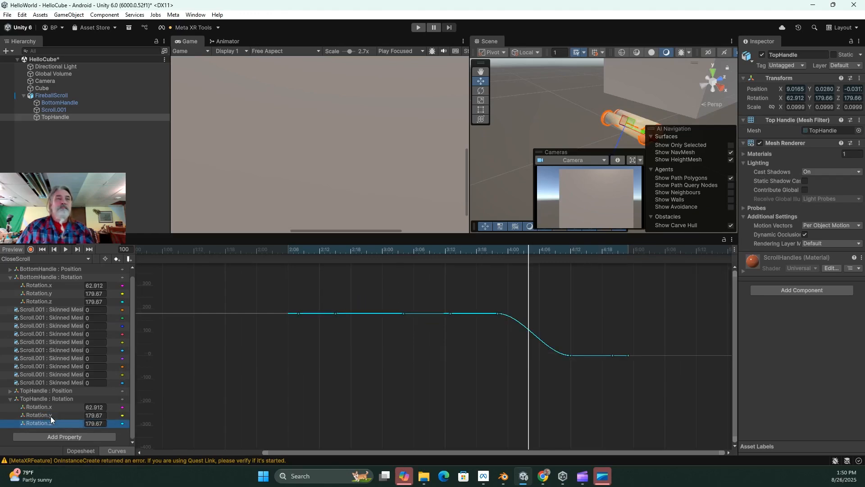
pyautogui.click(49, 415)
pyautogui.click(60, 291)
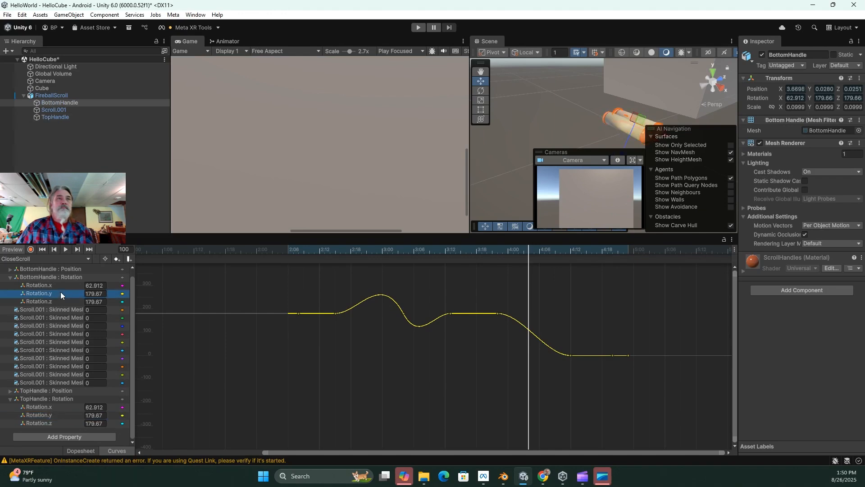
pyautogui.click(61, 301)
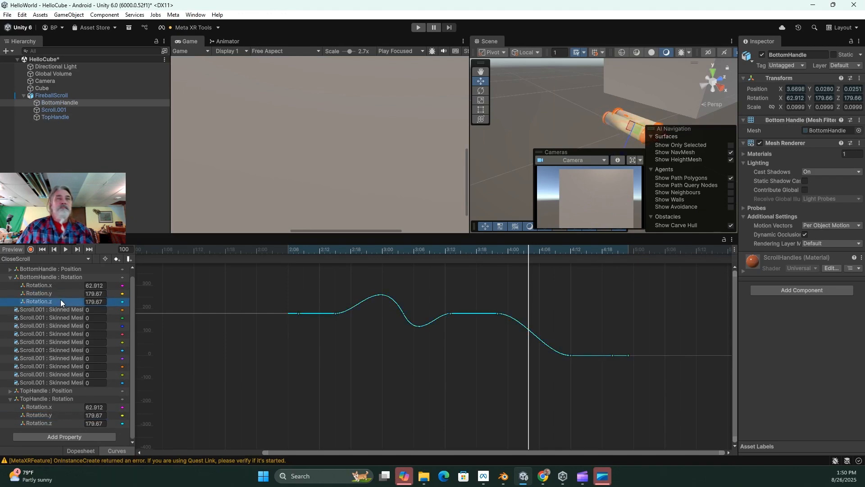
# Step: Flatten the tangents of BottomHandle's Rotation.y and Rotation.z curves at the frame 76 key
pyautogui.click(57, 293)
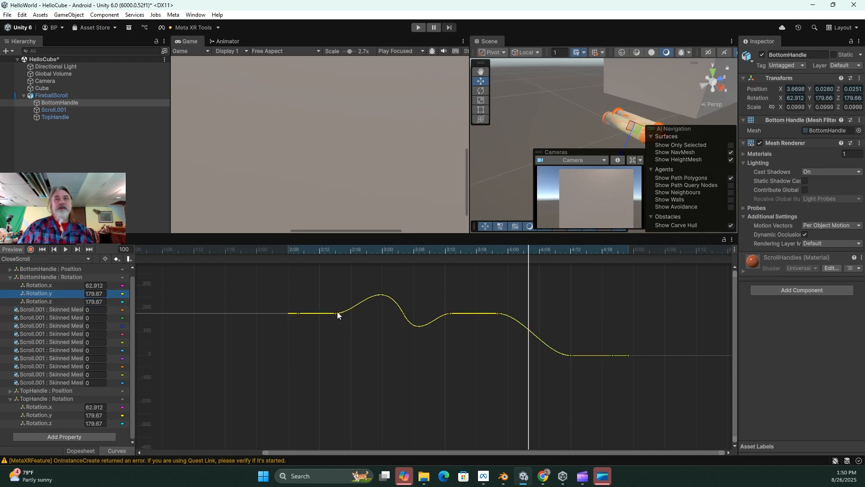
pyautogui.click(378, 295)
pyautogui.scroll(20, 379, 300)
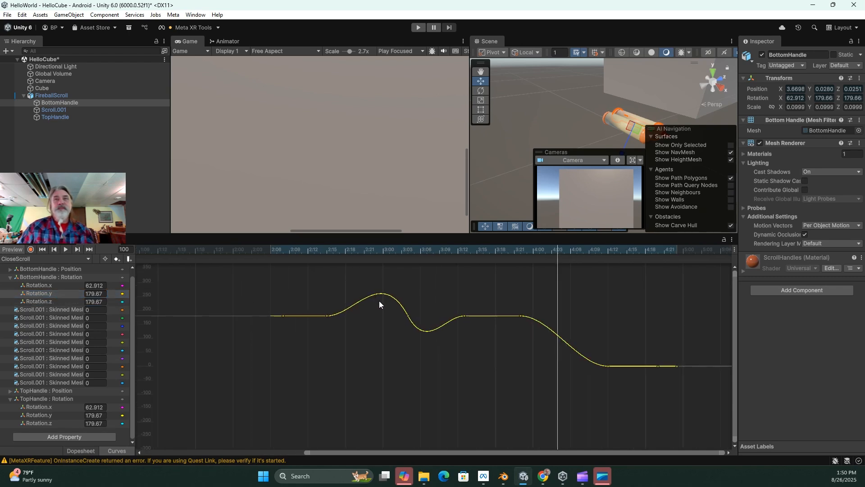
pyautogui.scroll(2, 380, 301)
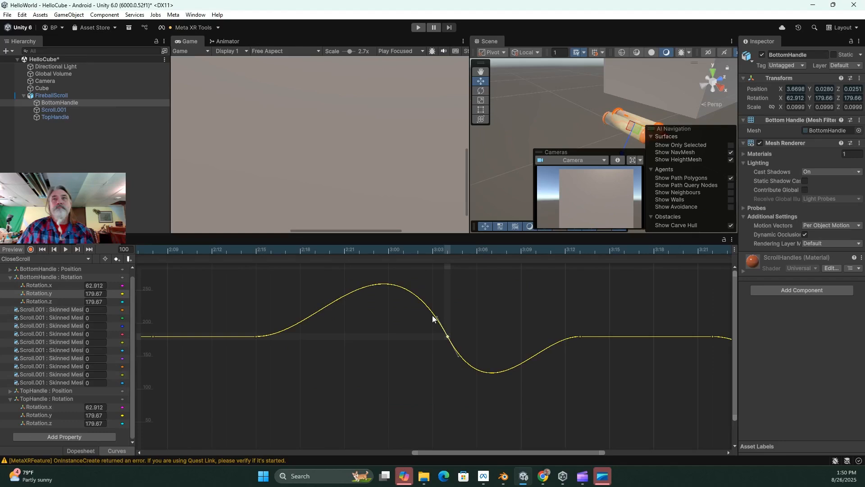
pyautogui.moveTo(417, 314); pyautogui.dragTo(458, 343)
pyautogui.moveTo(436, 317); pyautogui.dragTo(427, 326)
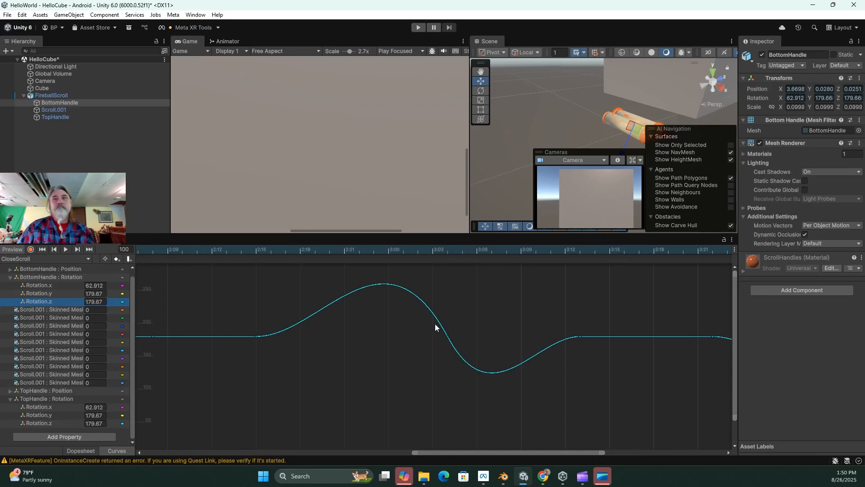
pyautogui.moveTo(435, 325); pyautogui.dragTo(471, 363)
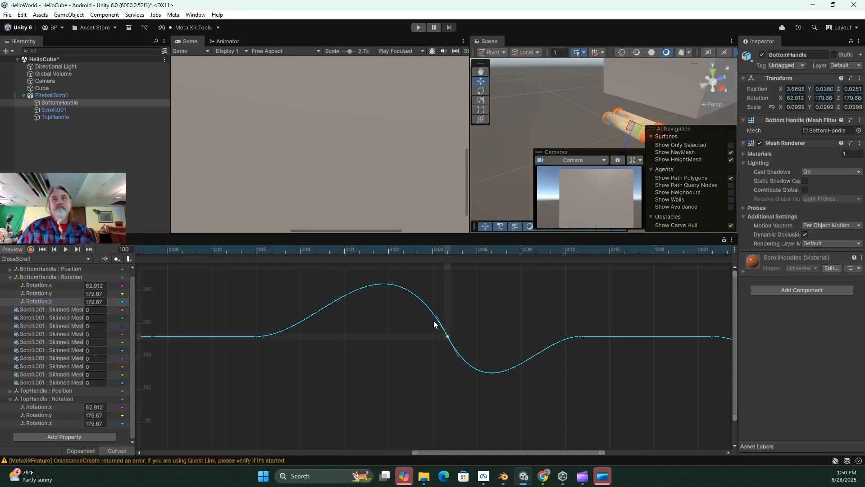
pyautogui.moveTo(437, 319); pyautogui.dragTo(455, 358)
# Step: Flatten the tangent of TopHandle's Rotation.y curve at the frame 76 key, and replay CloseScroll from its beginning
pyautogui.click(54, 415)
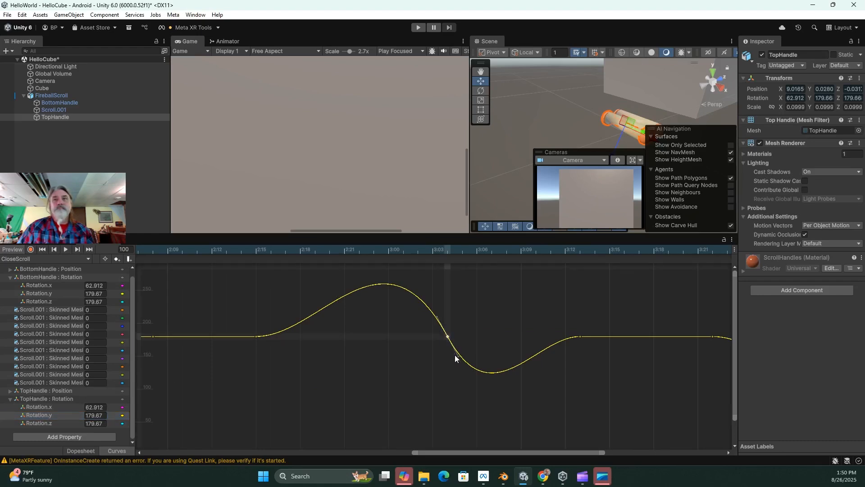
pyautogui.moveTo(438, 318); pyautogui.dragTo(422, 338)
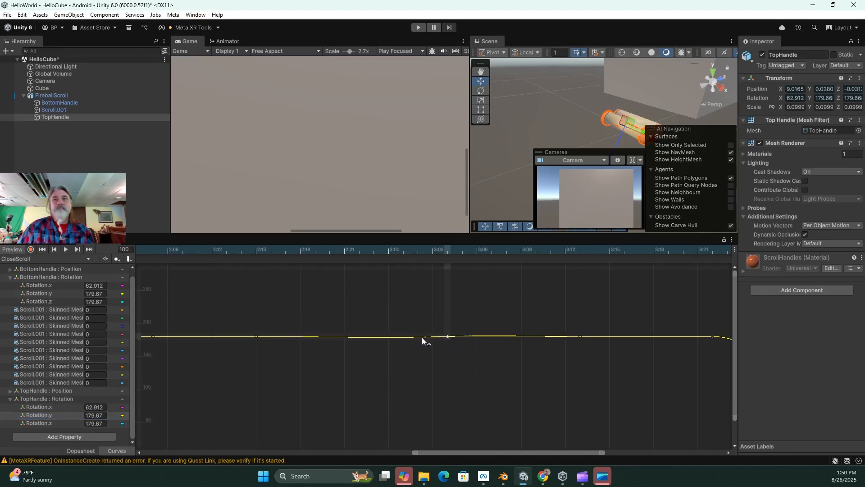
pyautogui.click(61, 422)
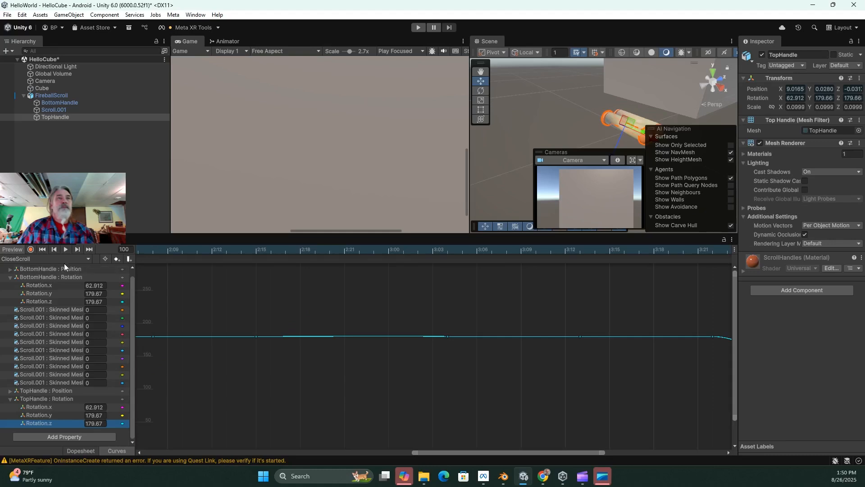
pyautogui.click(42, 249)
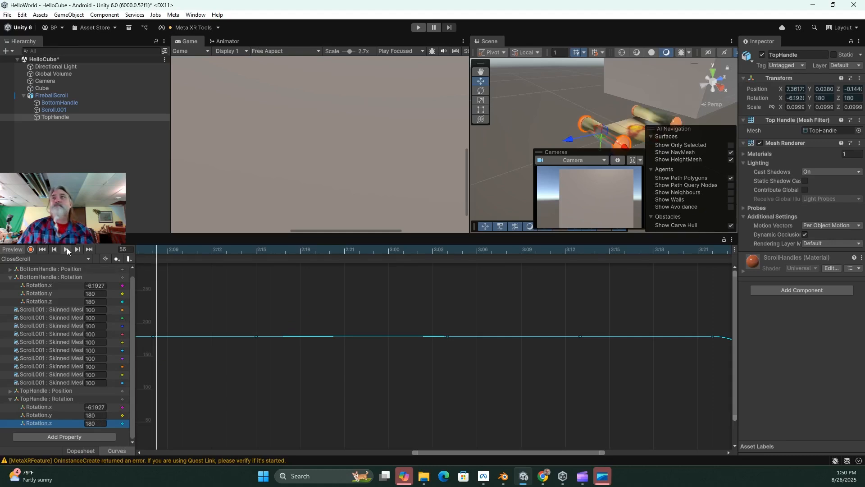
# Step: Show the Animator state graph and widen its view to examine the OpenScroll and CloseScroll states
pyautogui.click(234, 42)
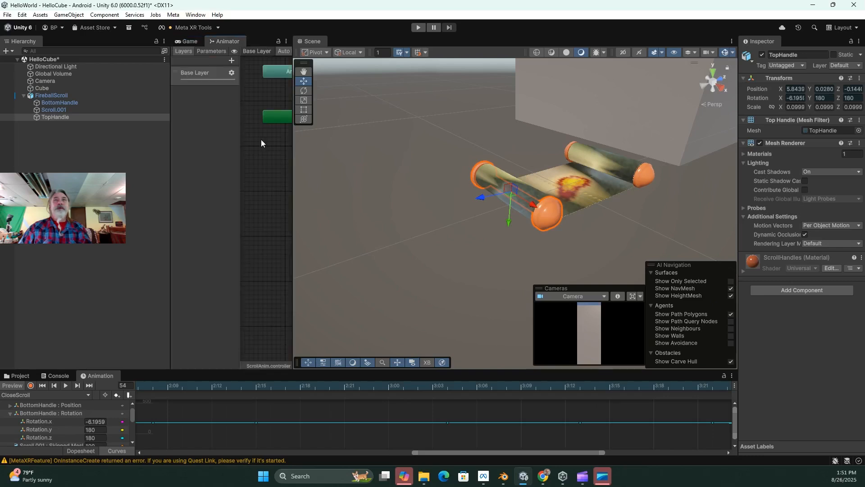
pyautogui.moveTo(293, 170); pyautogui.dragTo(472, 197)
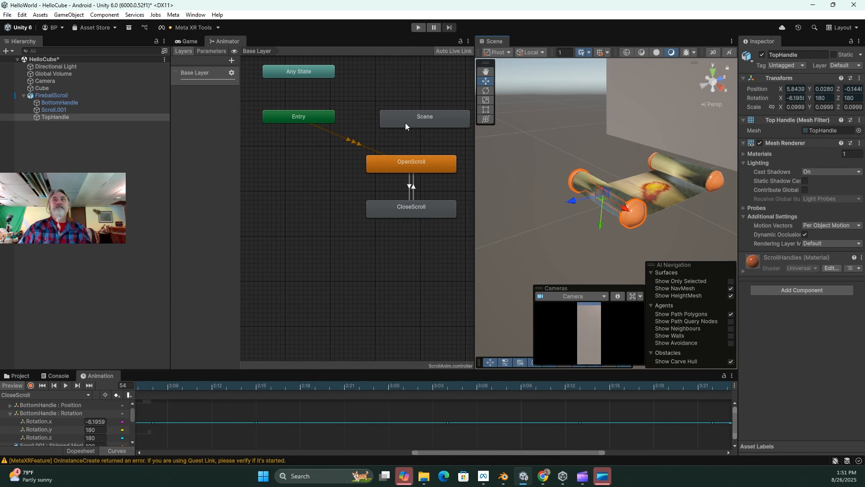
# Step: Run the scene in play mode, watch the scroll's opening and closing animations from a closer angle, and stop play mode
pyautogui.click(415, 28)
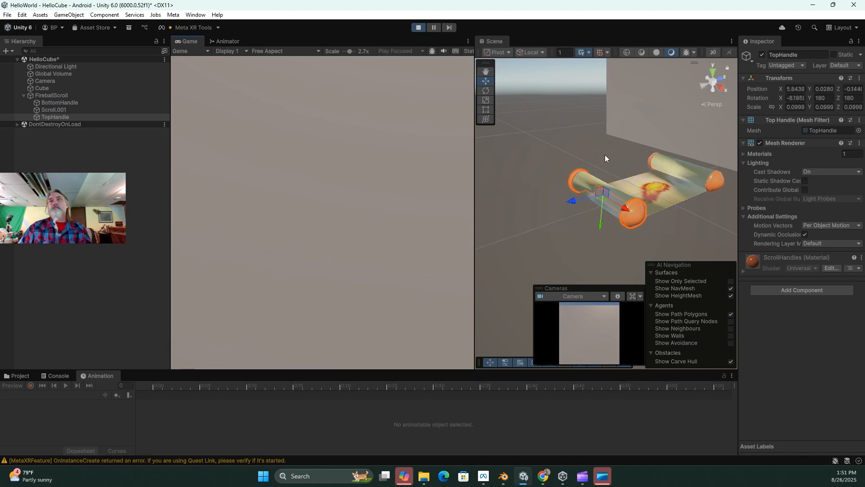
pyautogui.moveTo(593, 165); pyautogui.dragTo(703, 214, button='right')
pyautogui.moveTo(591, 210); pyautogui.dragTo(669, 232, button='middle')
pyautogui.scroll(3, 601, 228)
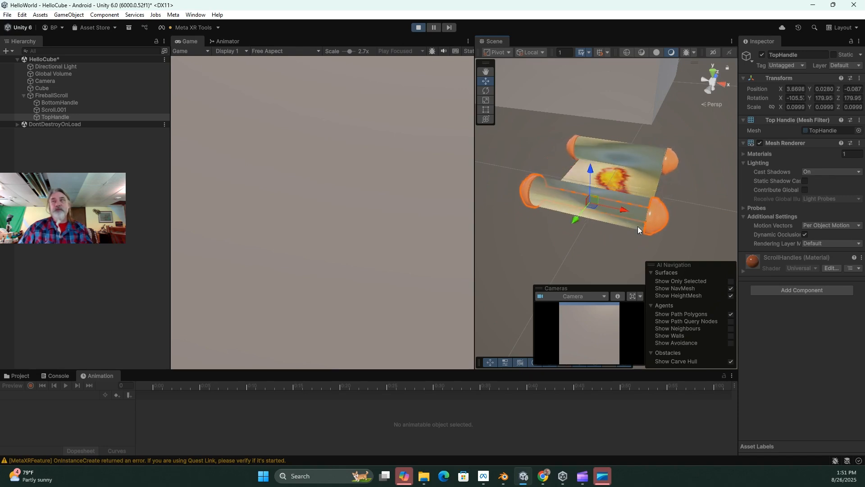
pyautogui.click(418, 27)
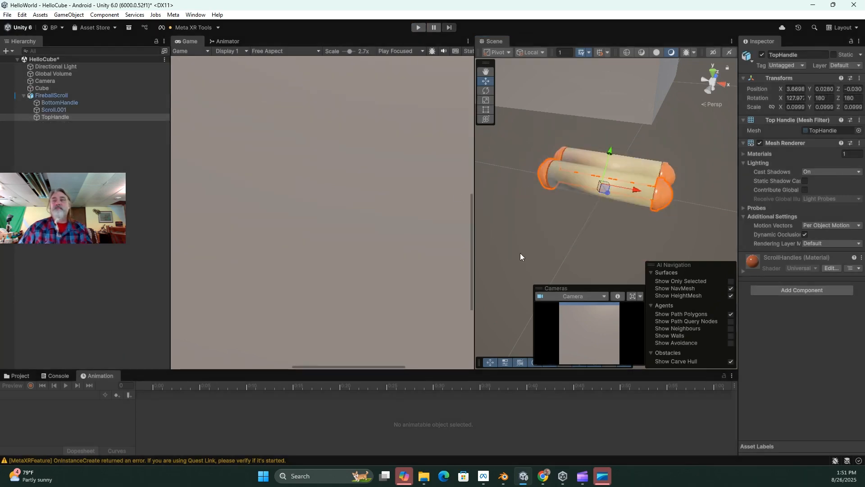